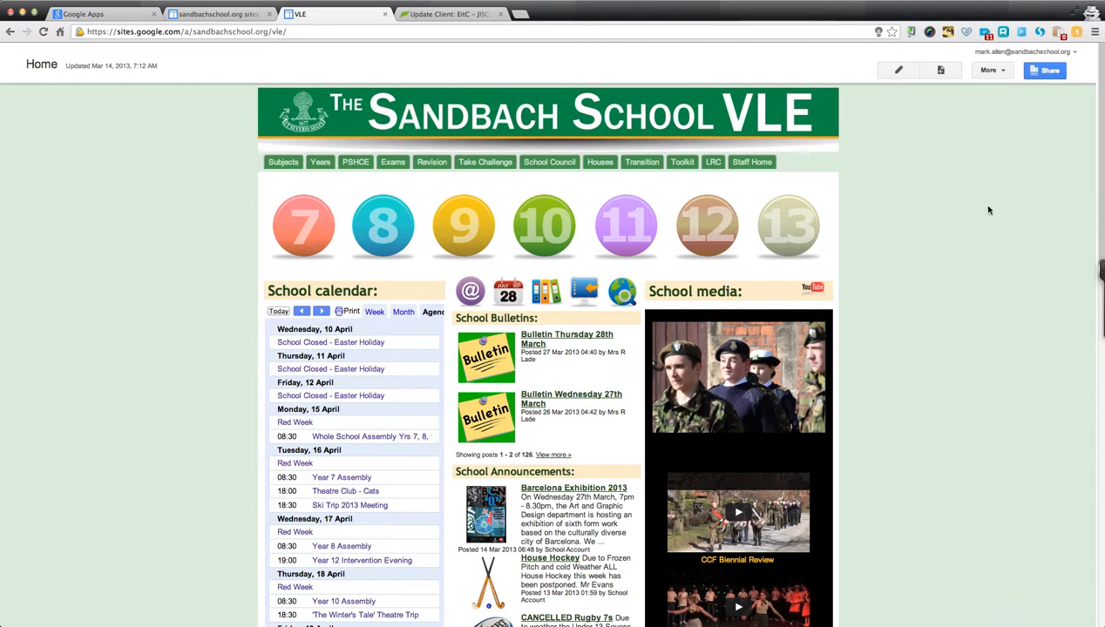
Open the Pearson Revision Guides: Book 1 page from the site's page tree, under Subjects and History
left_click(990, 70)
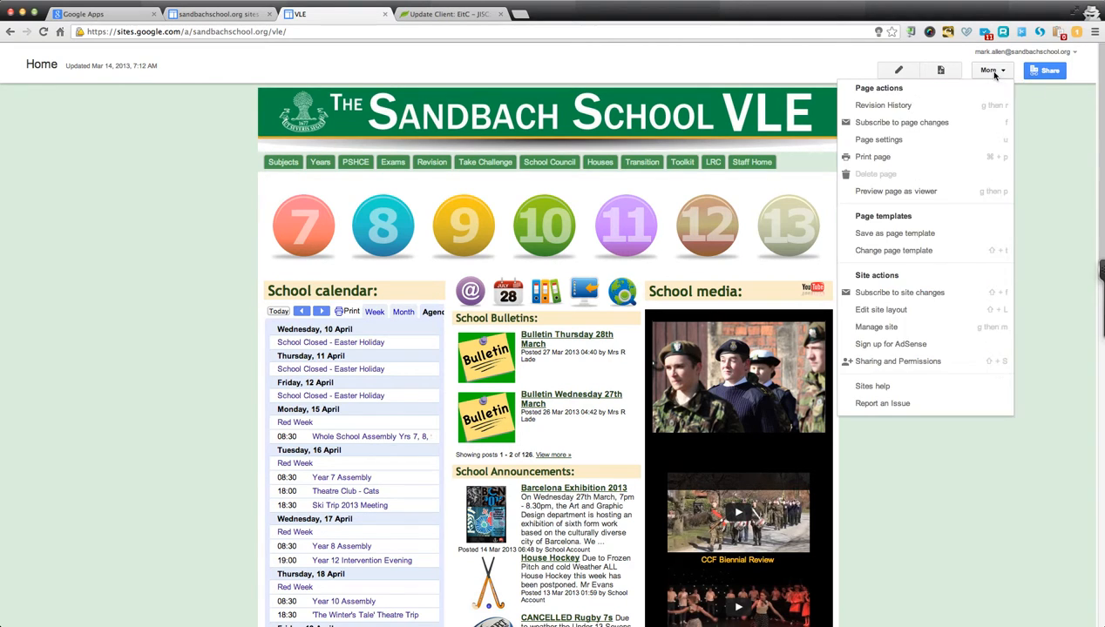
left_click(869, 326)
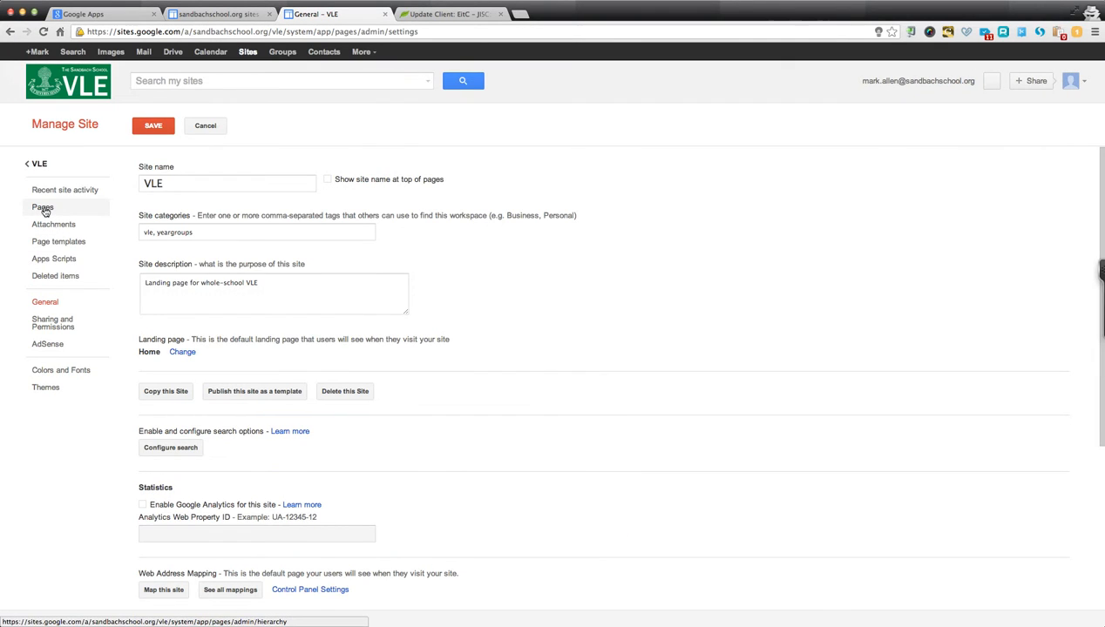
left_click(44, 208)
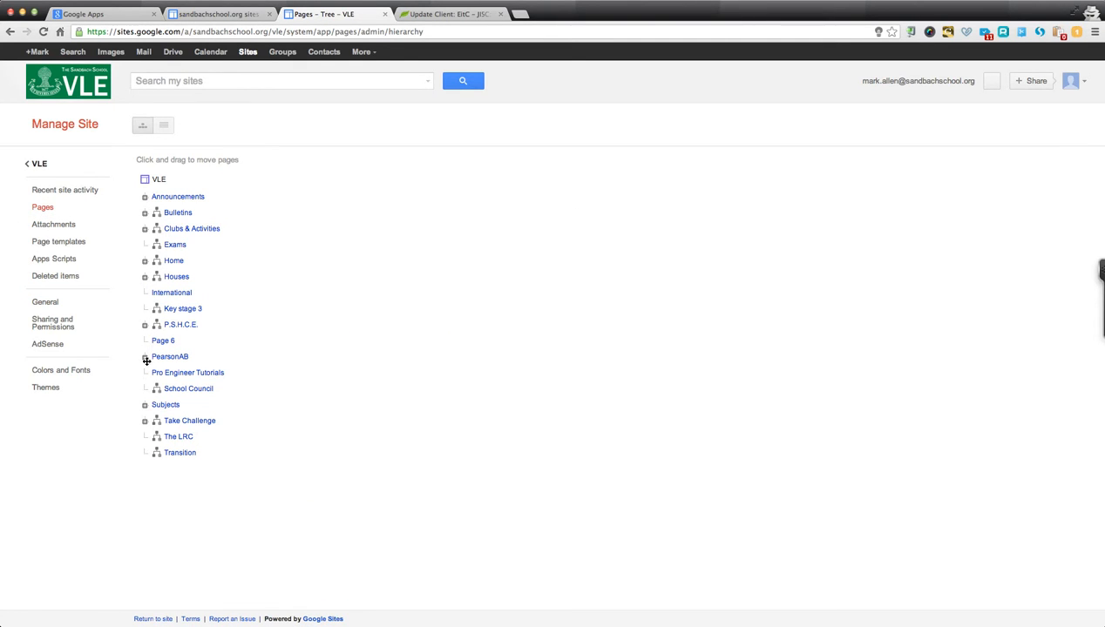
left_click(145, 406)
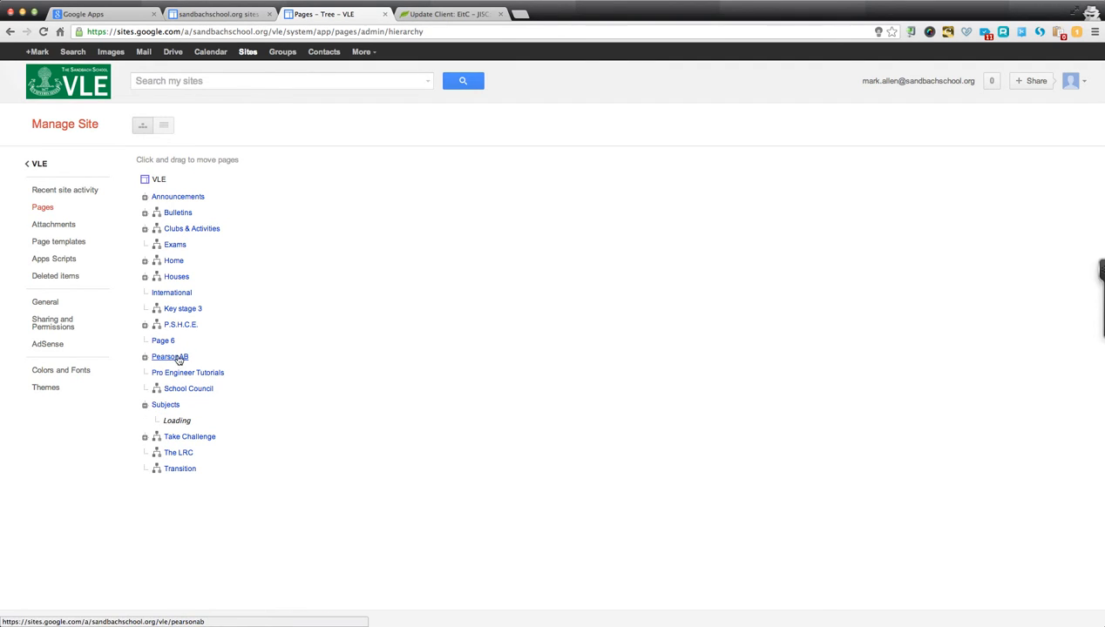
scroll(320, 416, "down", 2)
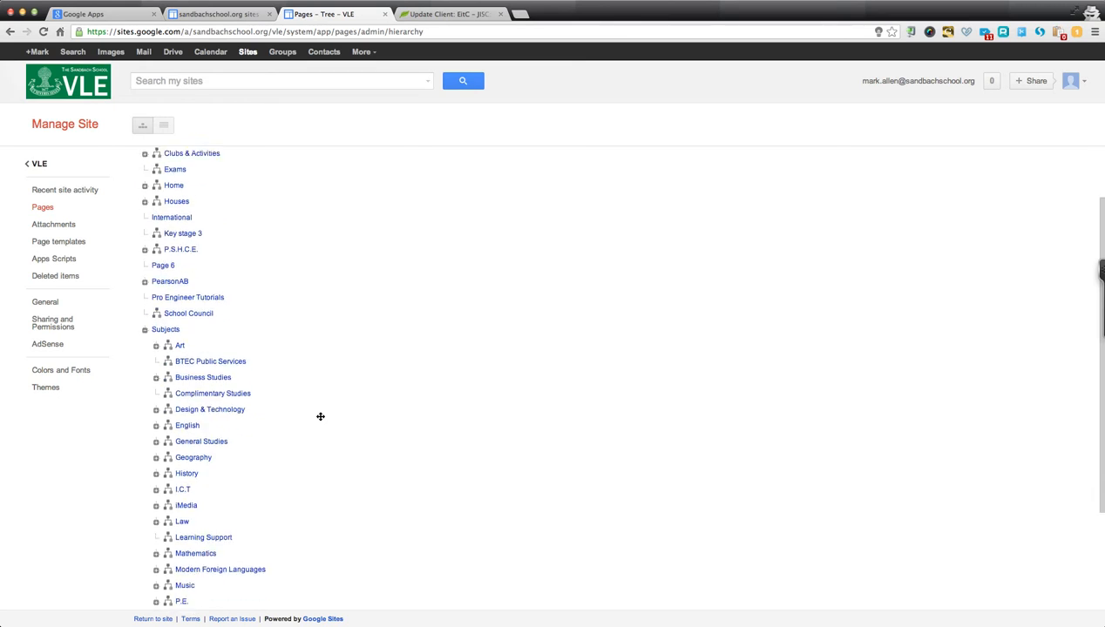
scroll(319, 417, "down", 4)
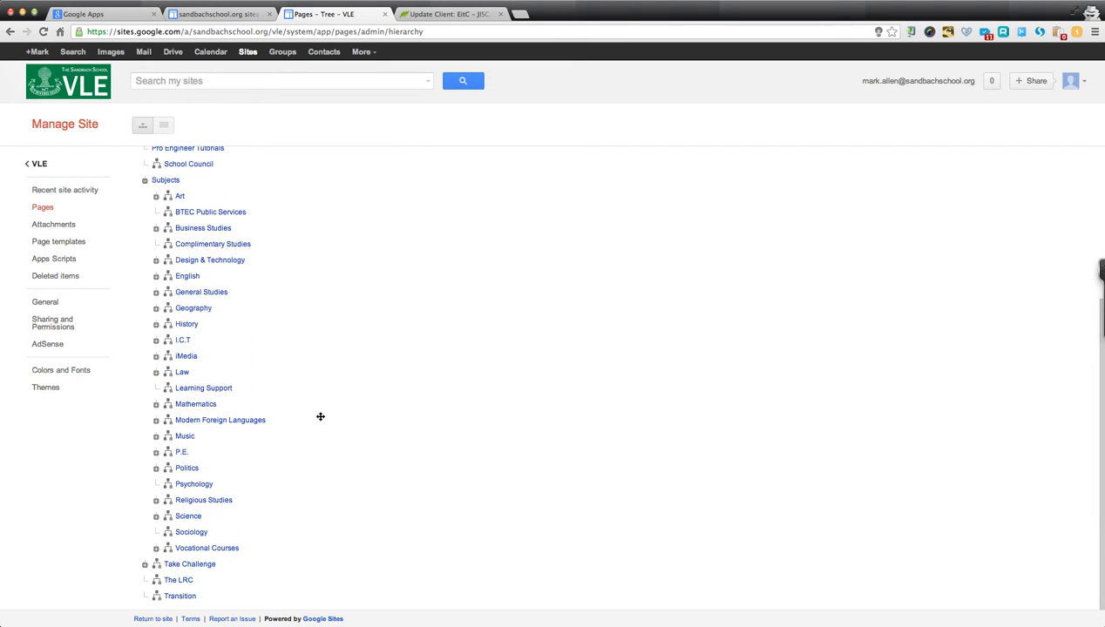
left_click(157, 325)
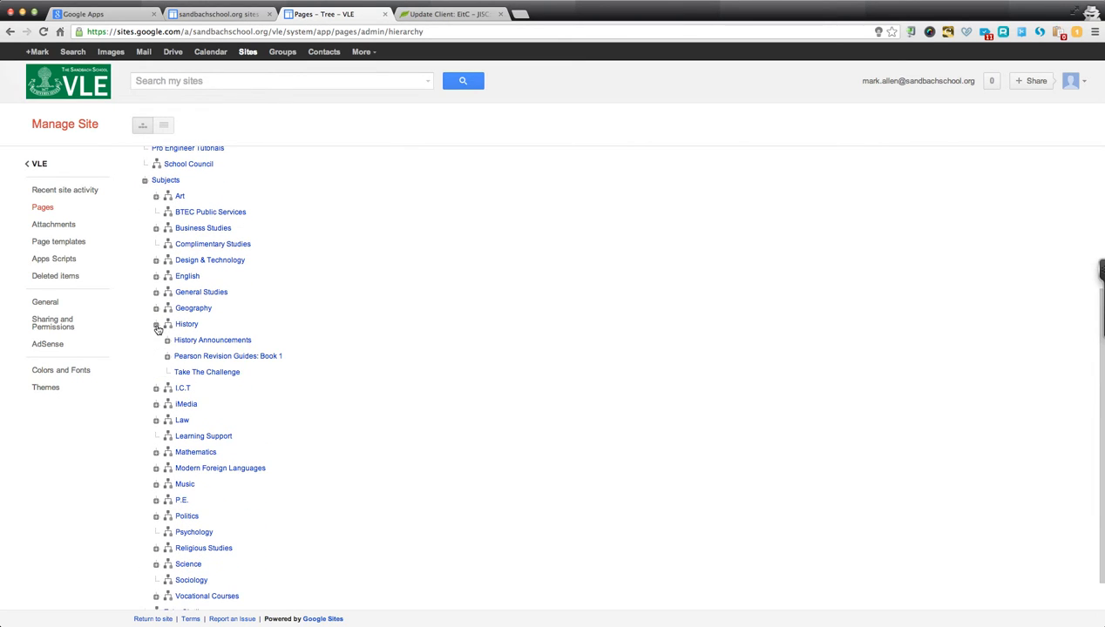
left_click(219, 358)
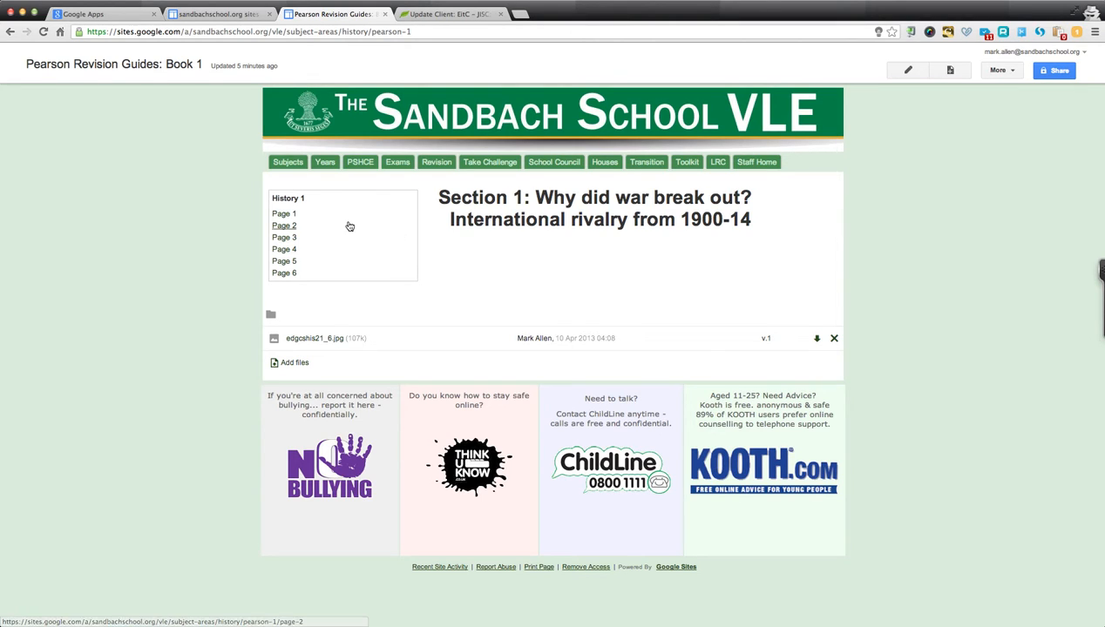
Check the attachments option in the page settings and leave them without saving
left_click(1002, 70)
left_click(859, 141)
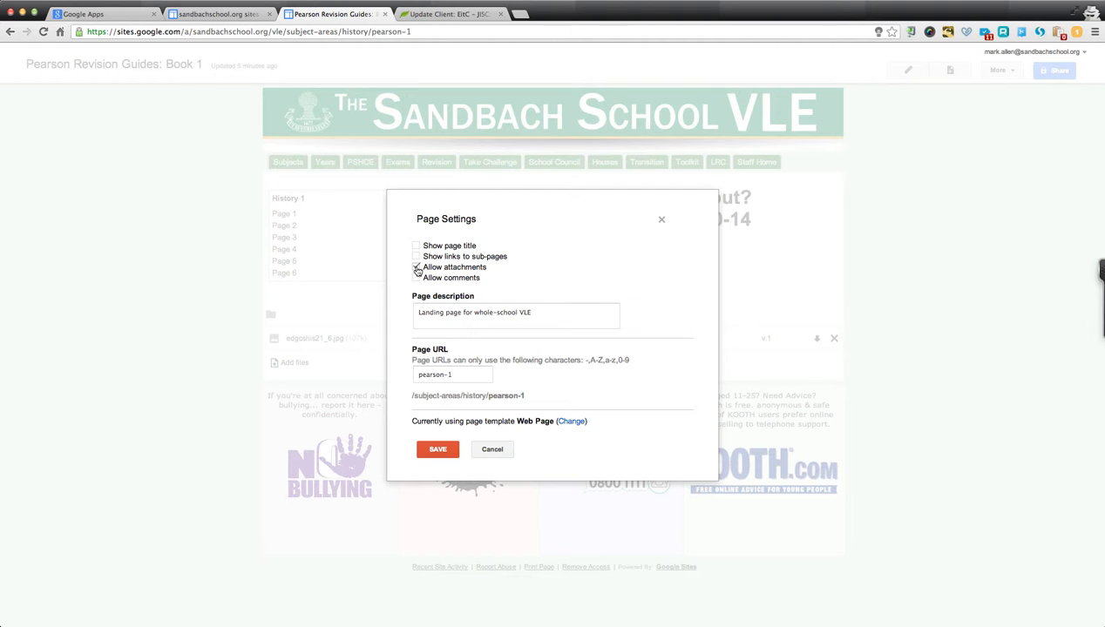
left_click(492, 449)
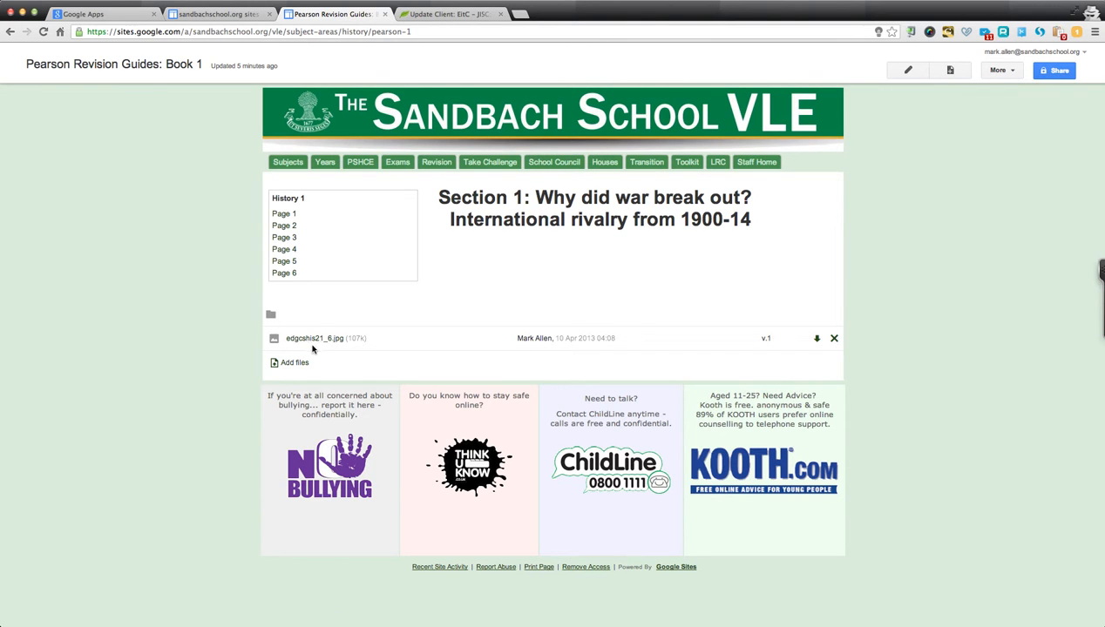
left_click(295, 363)
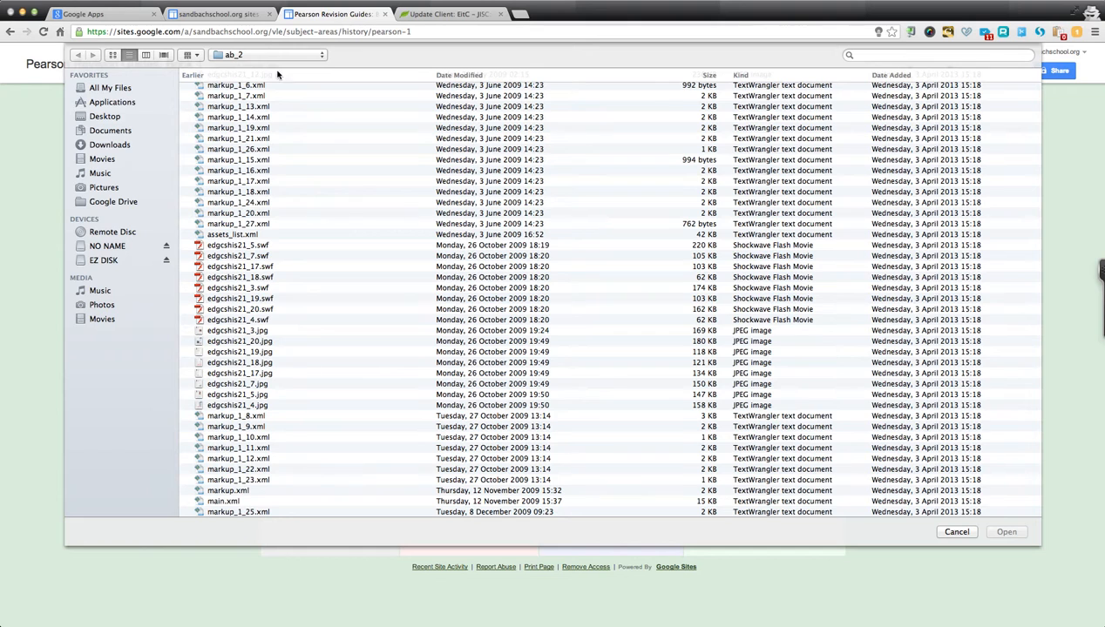
left_click(323, 56)
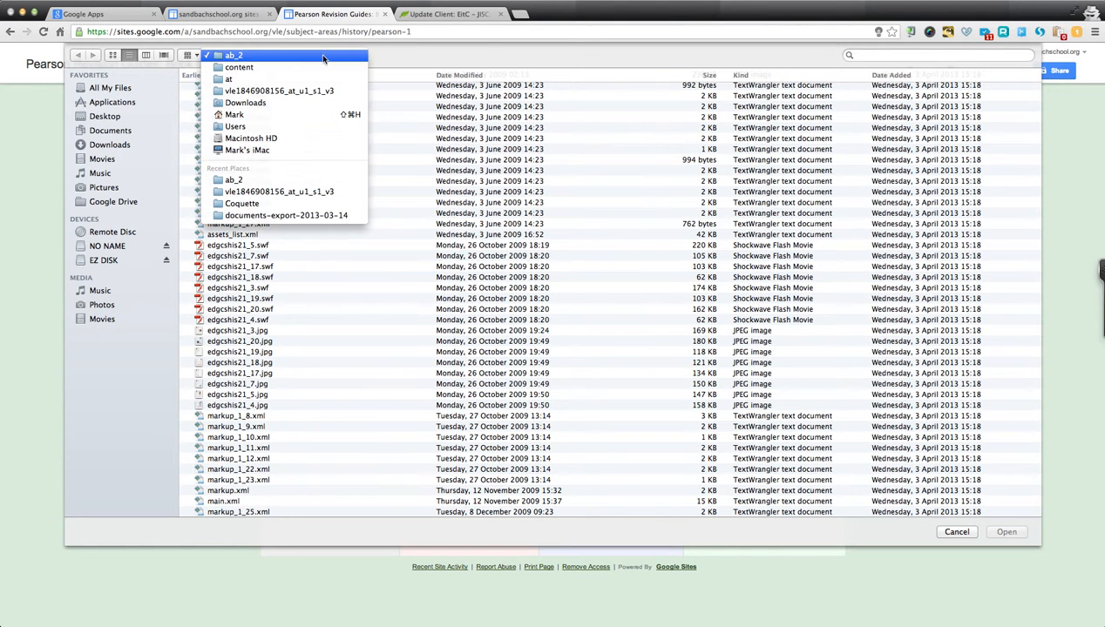
left_click(246, 104)
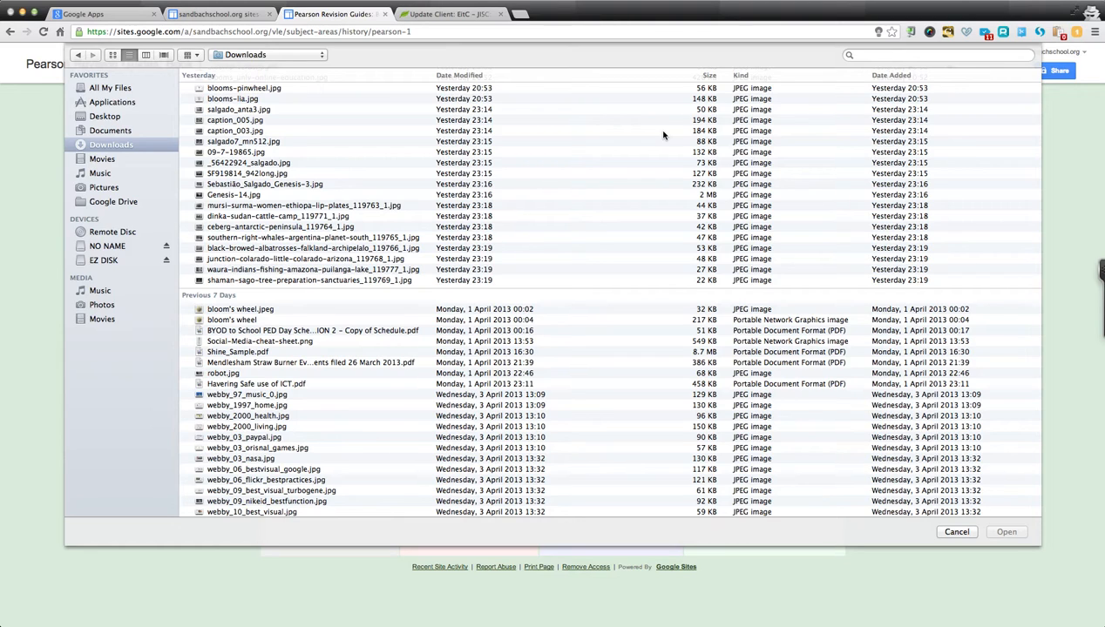
left_click(885, 54)
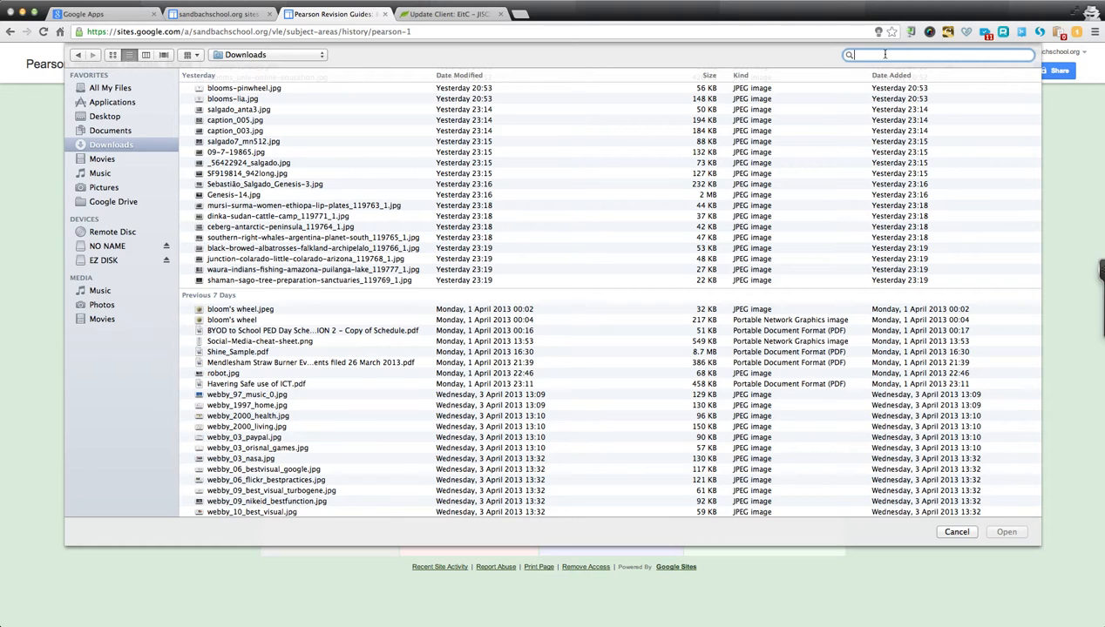
type("vle")
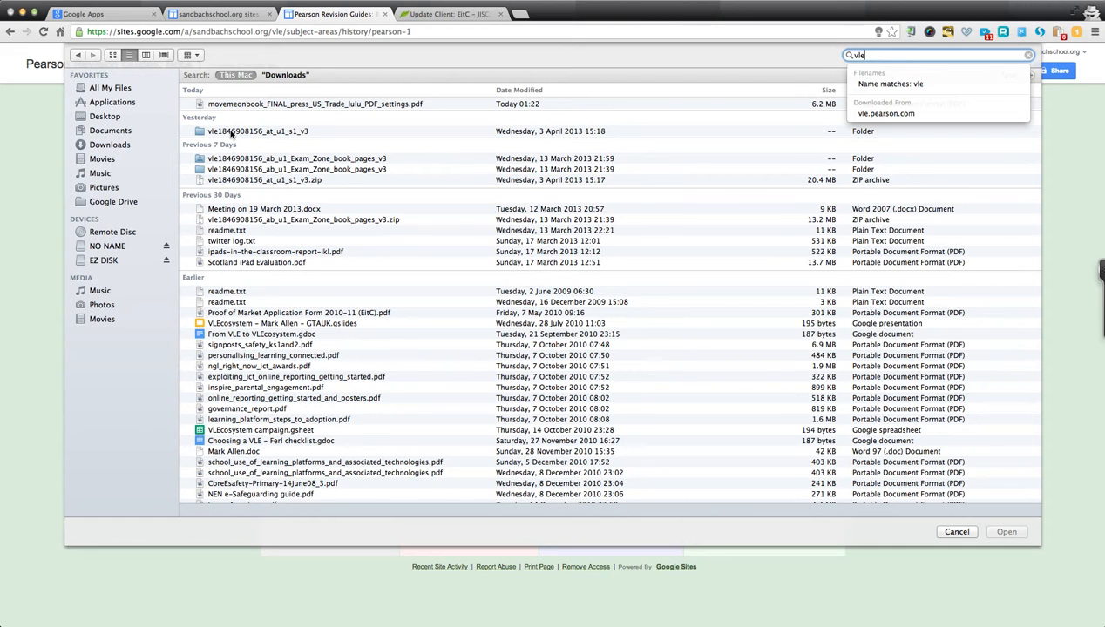
double_click(231, 132)
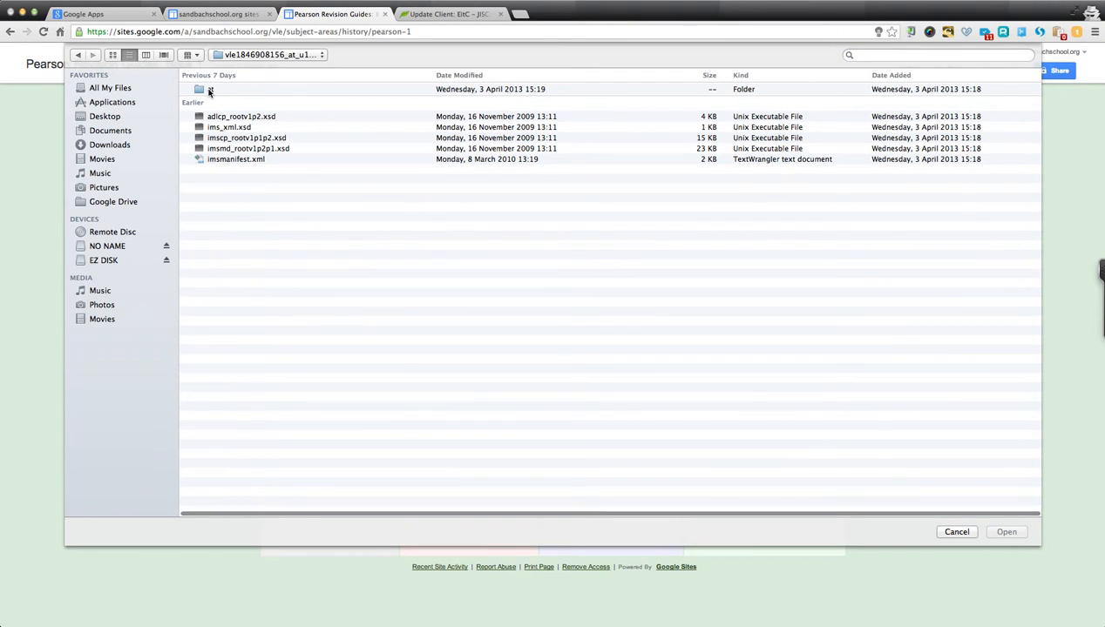
double_click(209, 91)
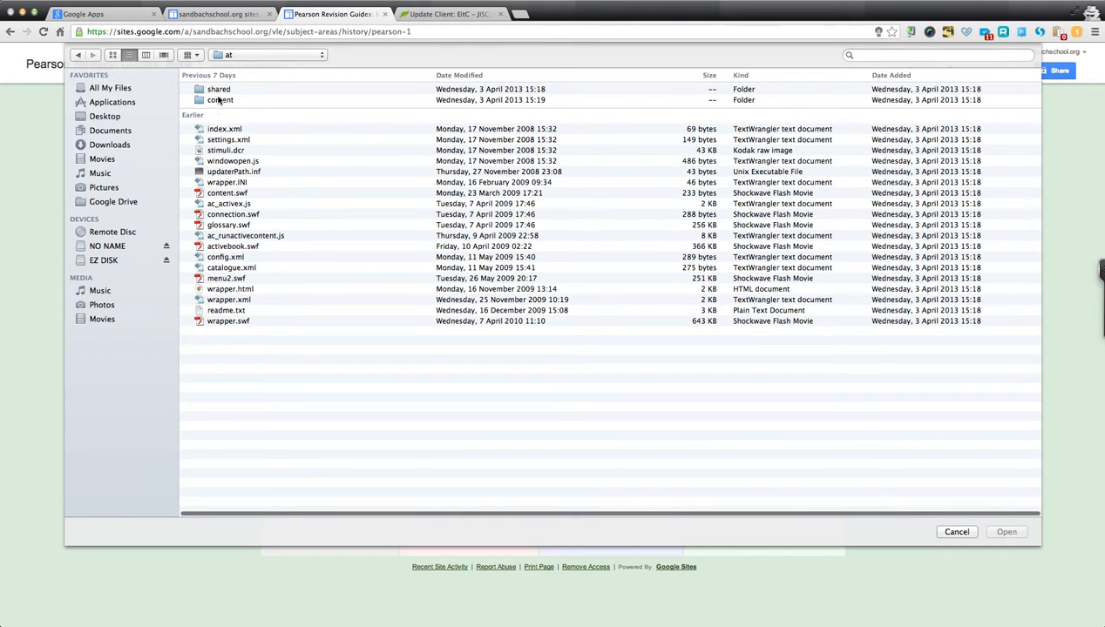
double_click(220, 100)
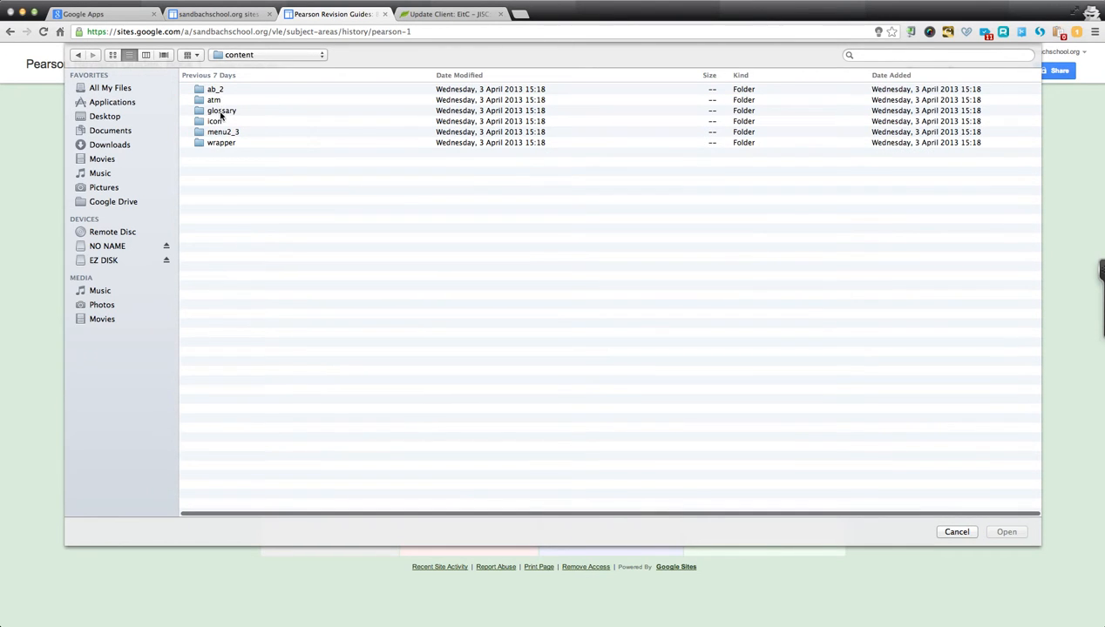
double_click(214, 90)
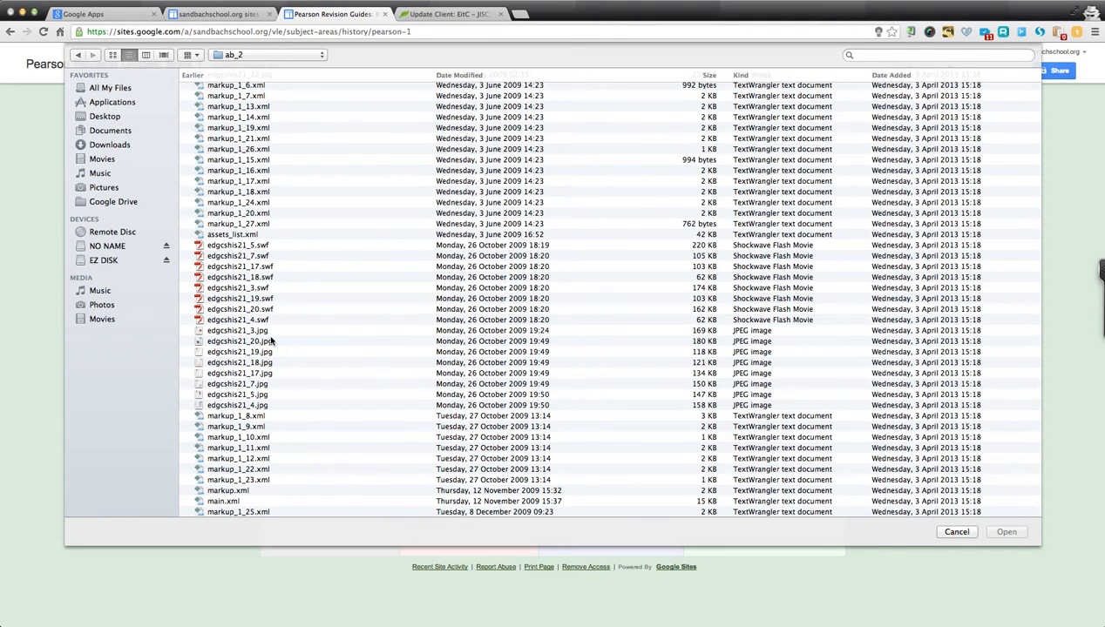
Search for .jpg files and restrict the search to the ab_2 folder
left_click(871, 55)
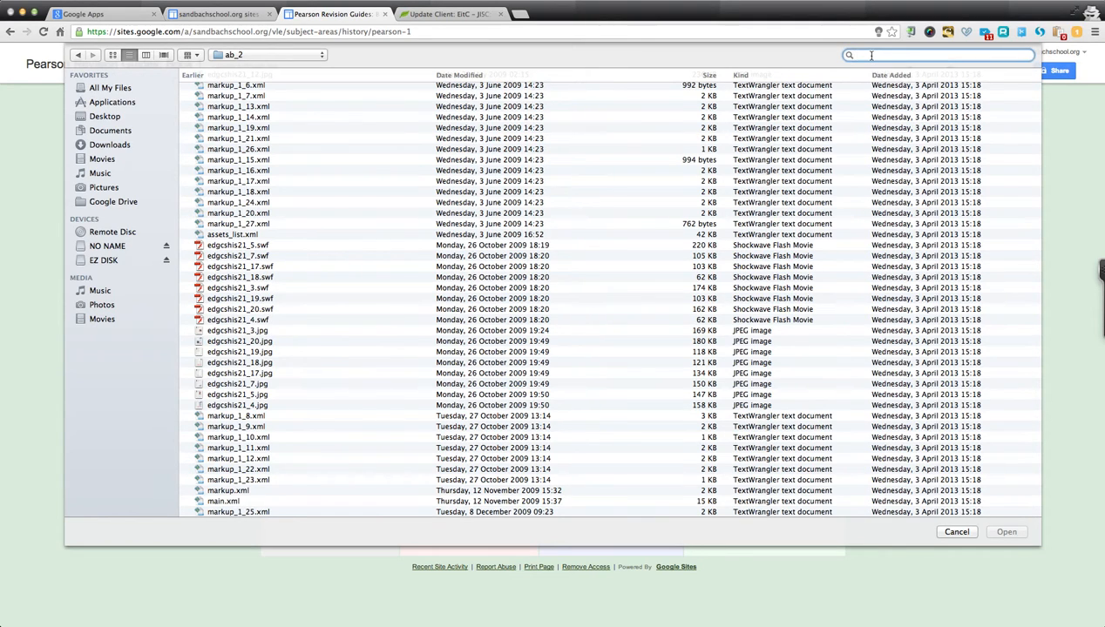
type(".")
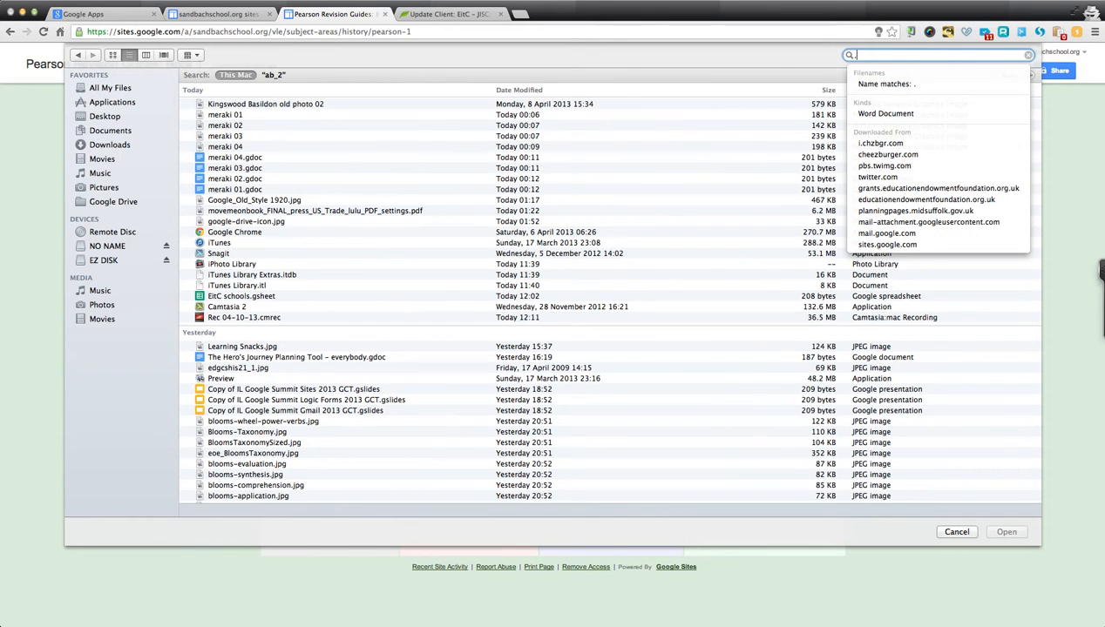
type("jpg")
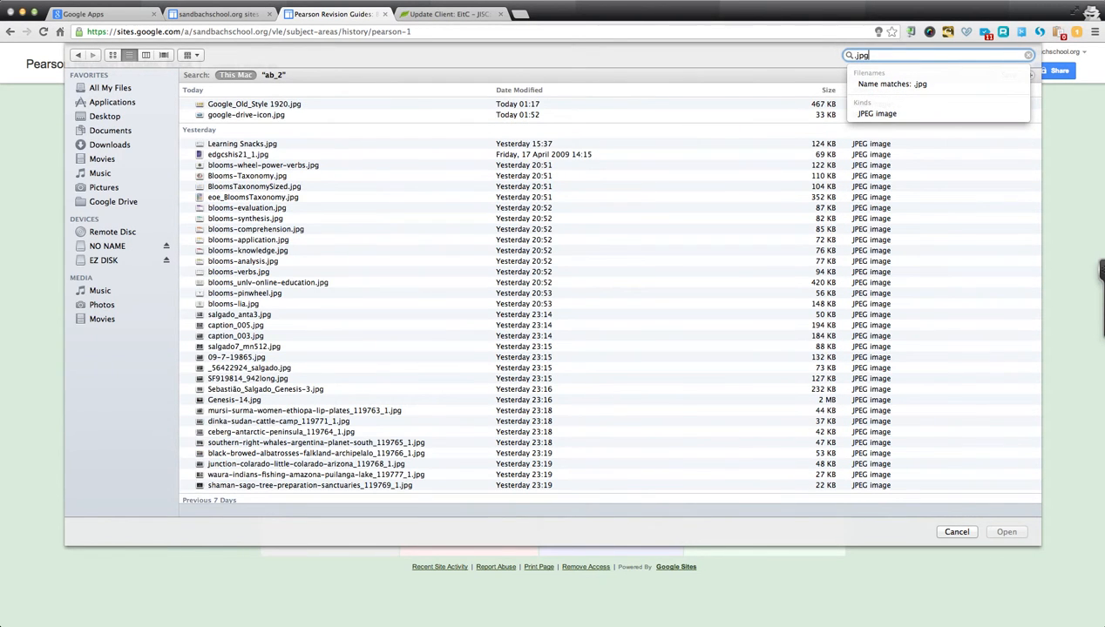
left_click(276, 76)
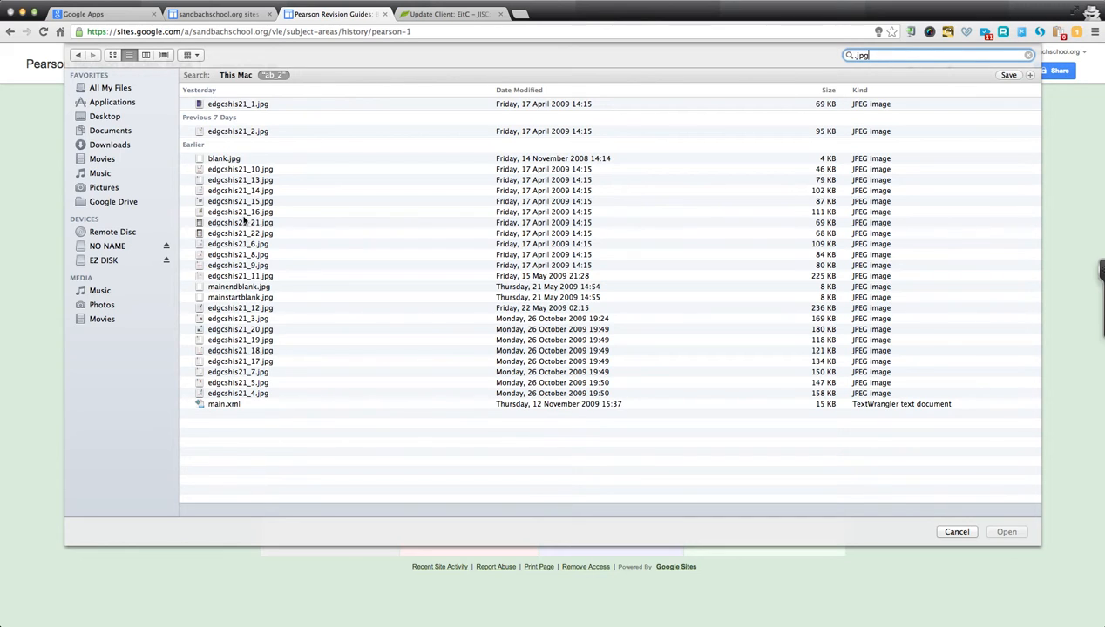
Attach edgcshis21_7.jpg to the page and copy the uploaded attachment's link address
left_click(231, 374)
left_click(231, 374)
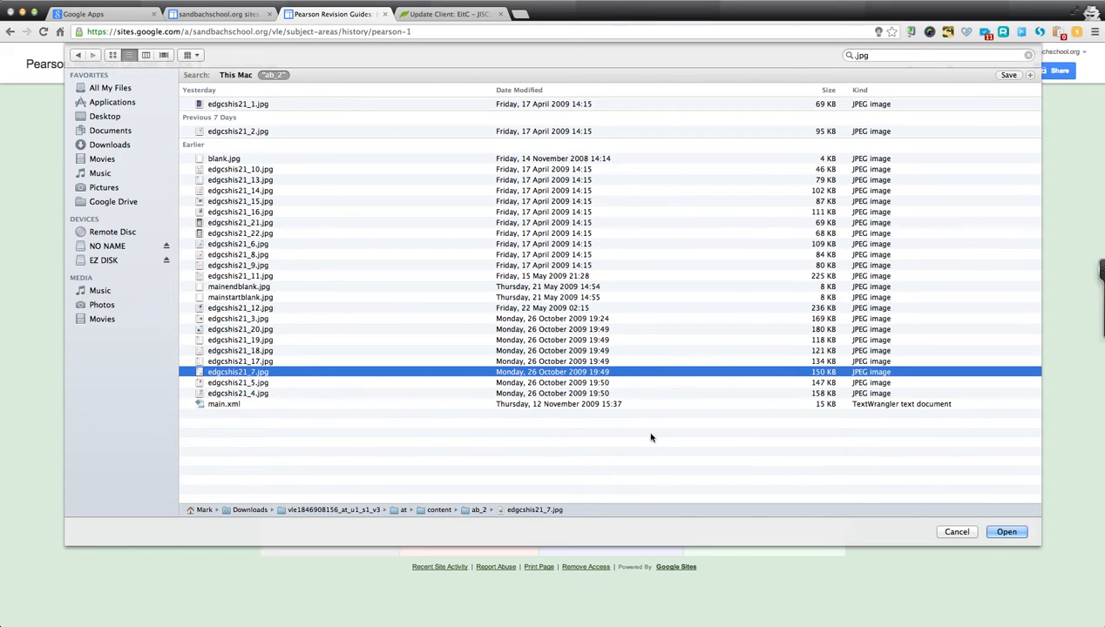
left_click(1008, 533)
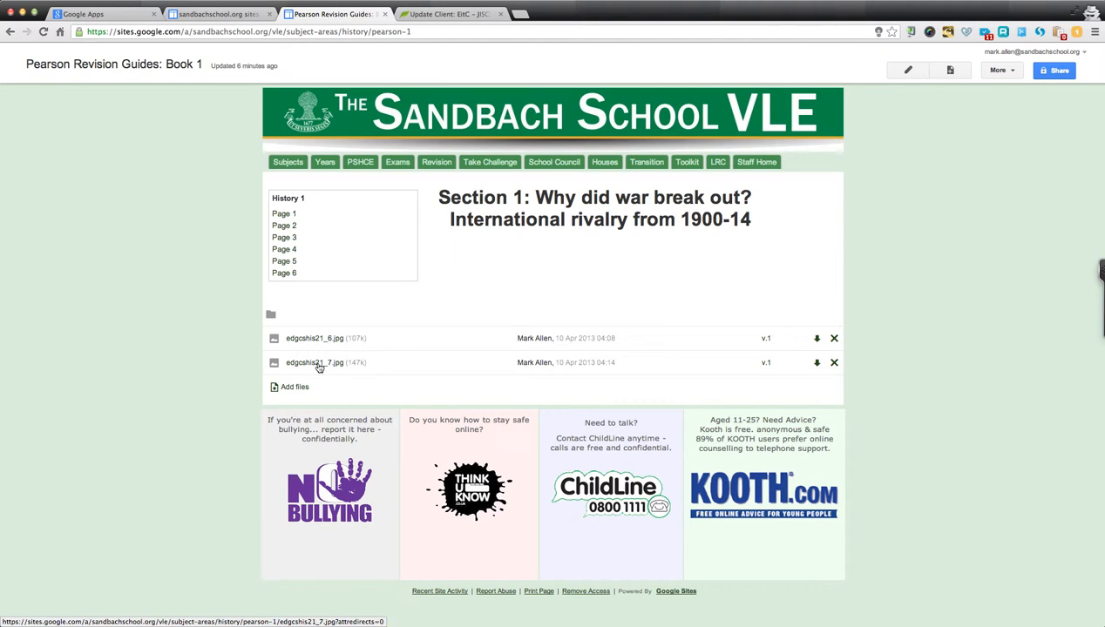
right_click(319, 367)
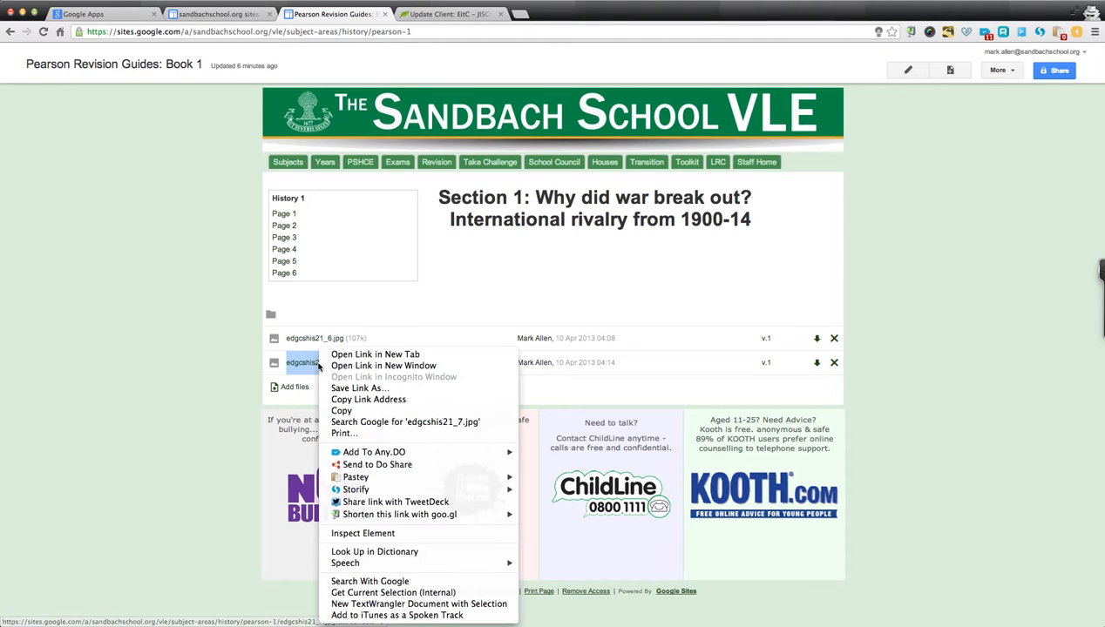
left_click(352, 401)
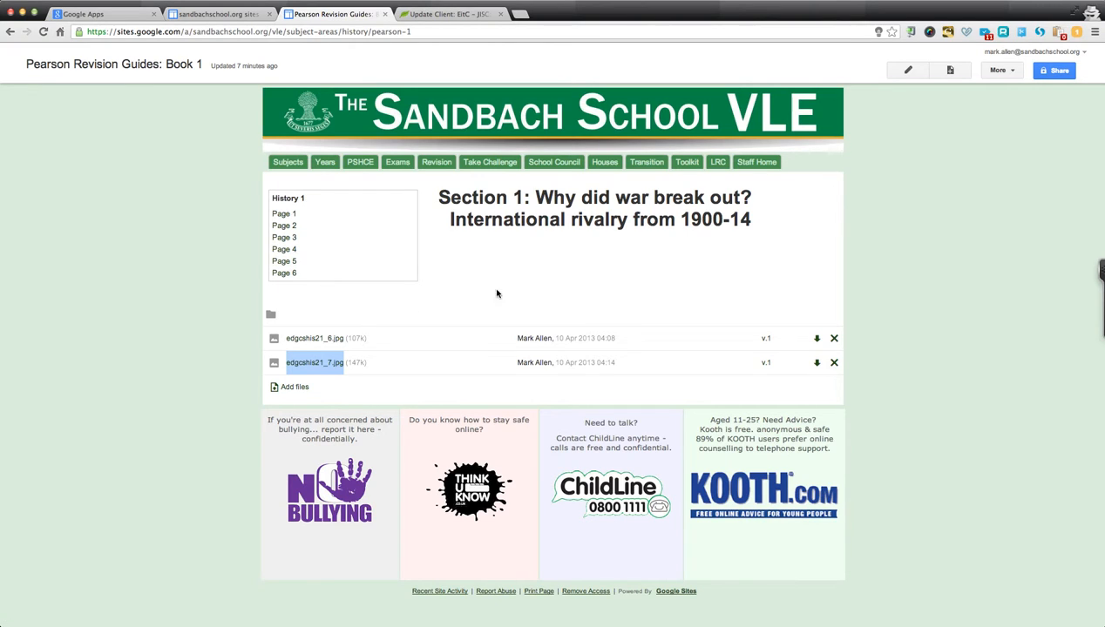
Create a page named Page 7 under Pearson Revision Guides: Book 1 and give it the Left sidebar layout
left_click(949, 71)
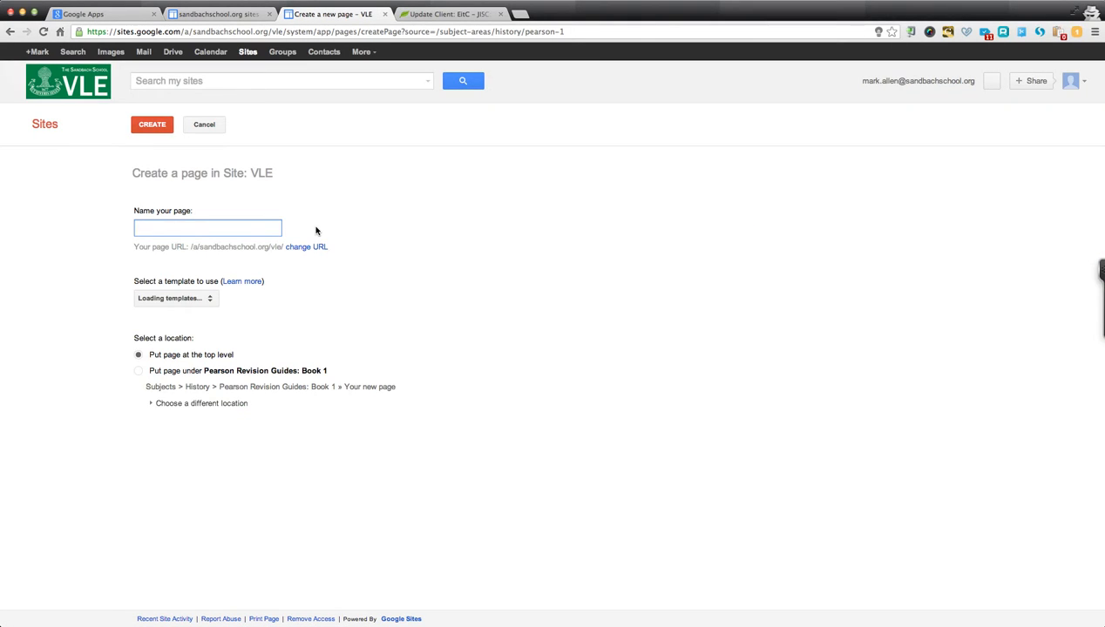
type("Page 7")
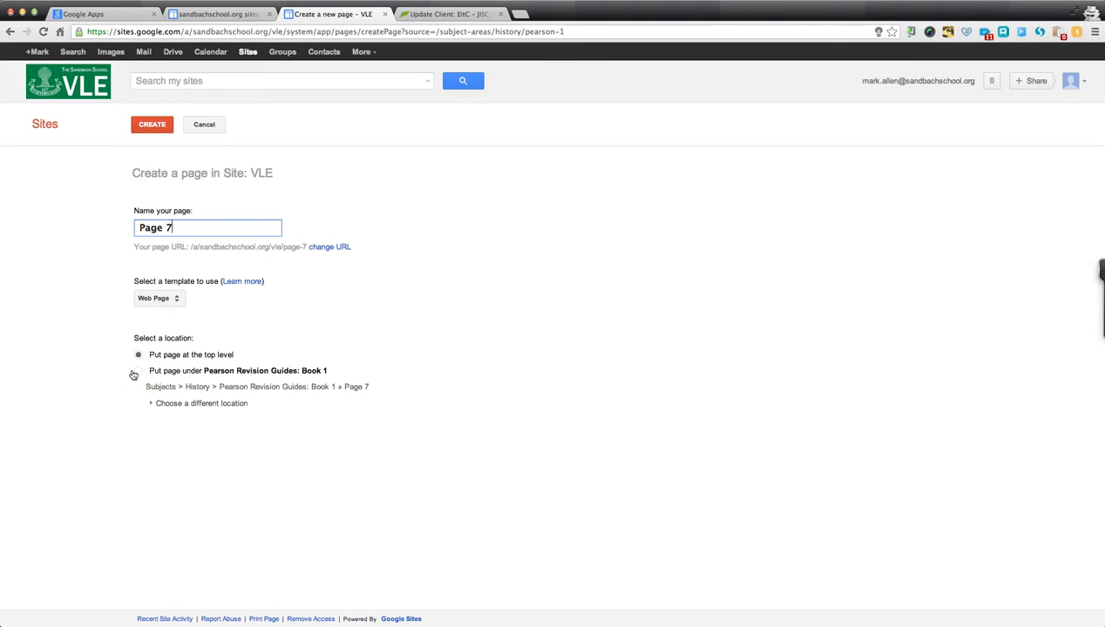
left_click(137, 371)
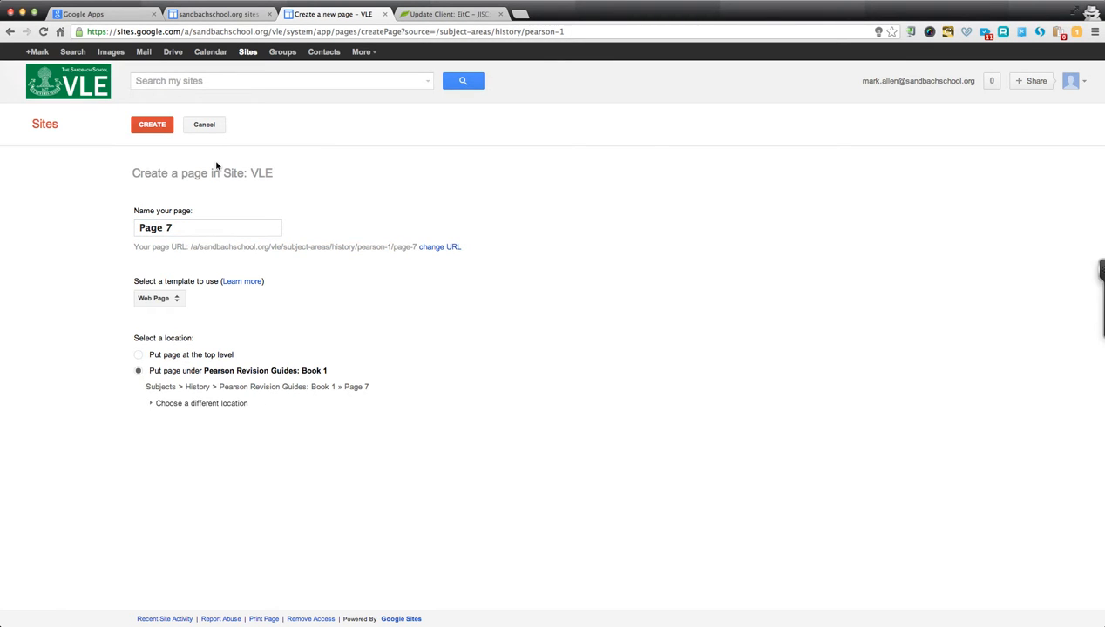
left_click(162, 130)
left_click(162, 129)
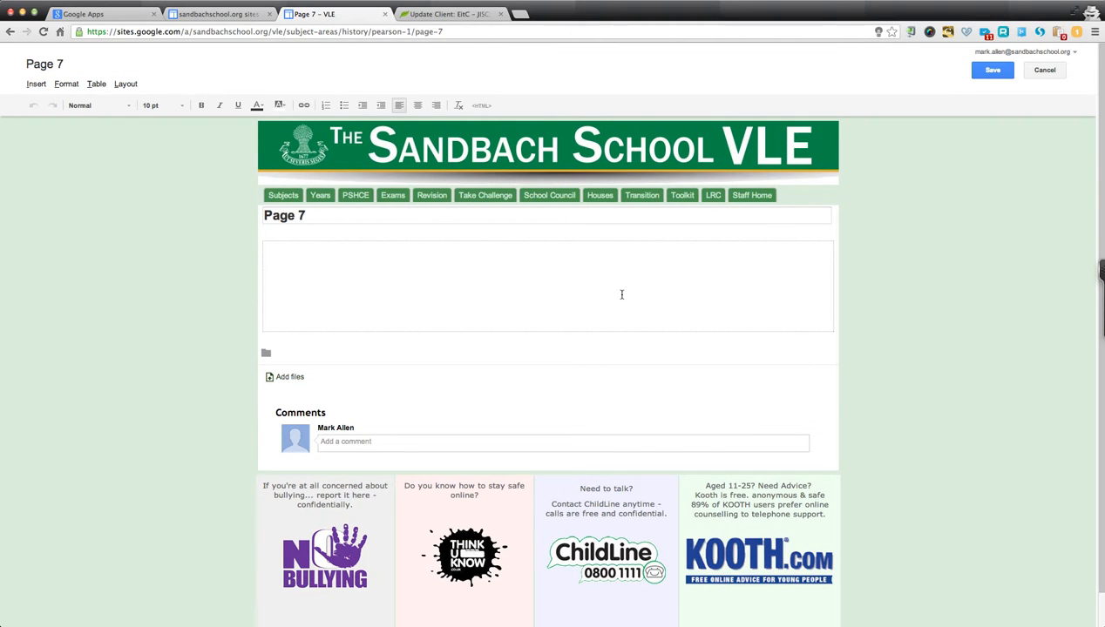
left_click(125, 84)
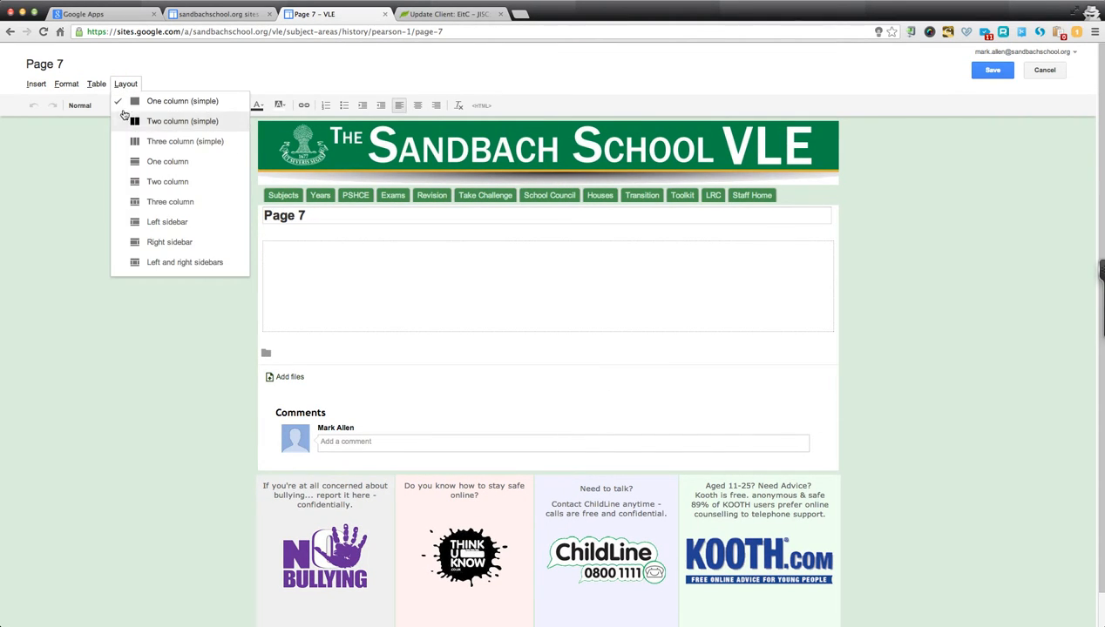
left_click(154, 225)
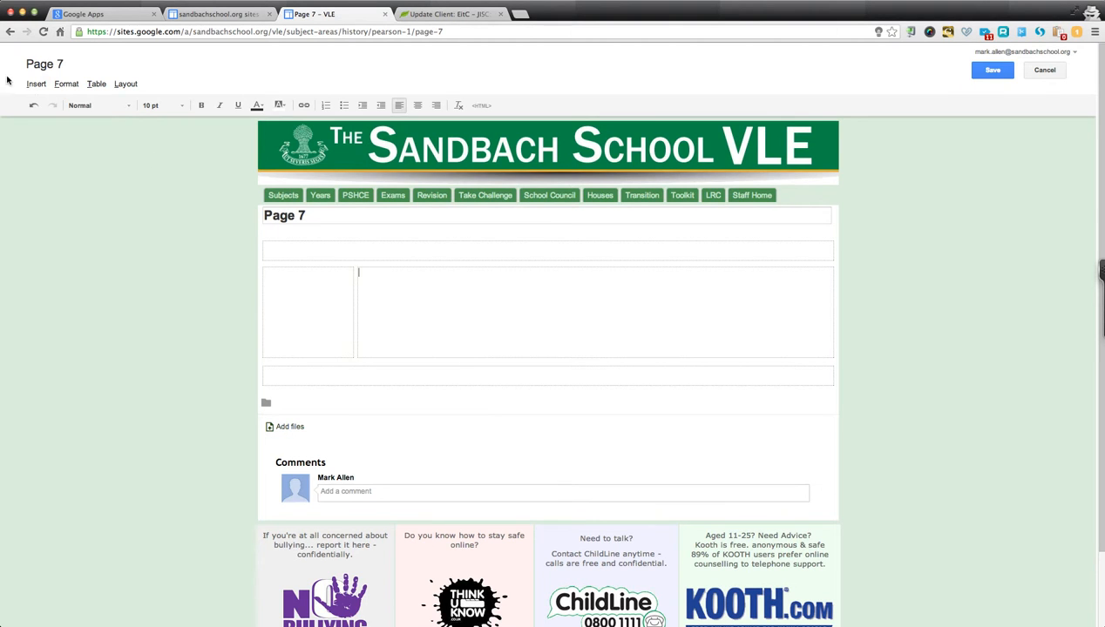
Insert the edgcshis21_7.jpg image into Page 7's main column from its copied web address, centre it and save the page
left_click(37, 85)
left_click(82, 127)
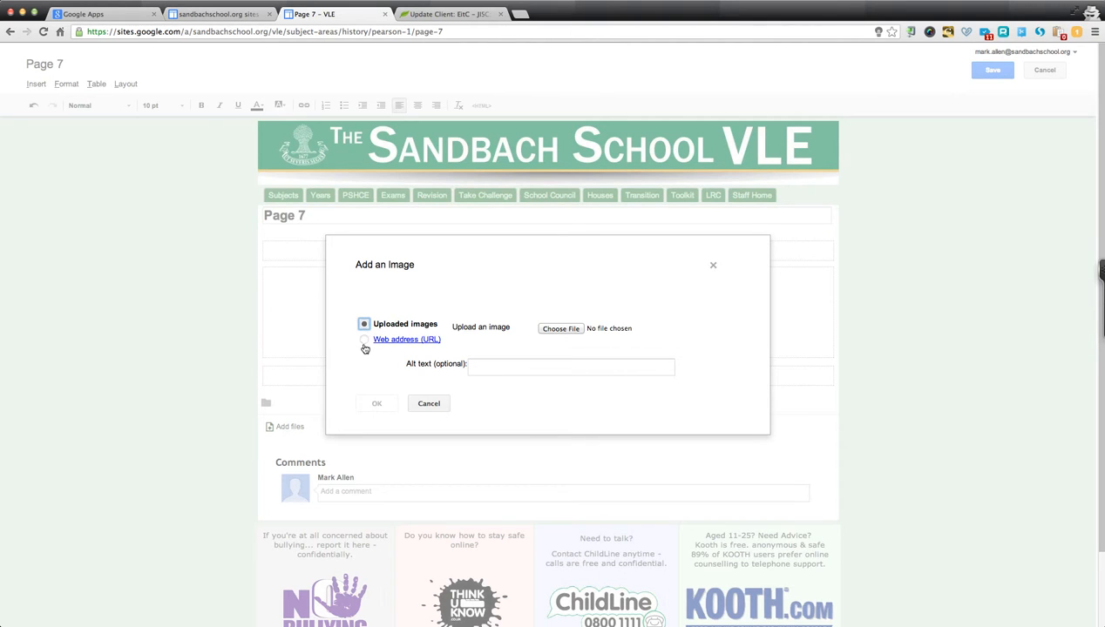
left_click(365, 340)
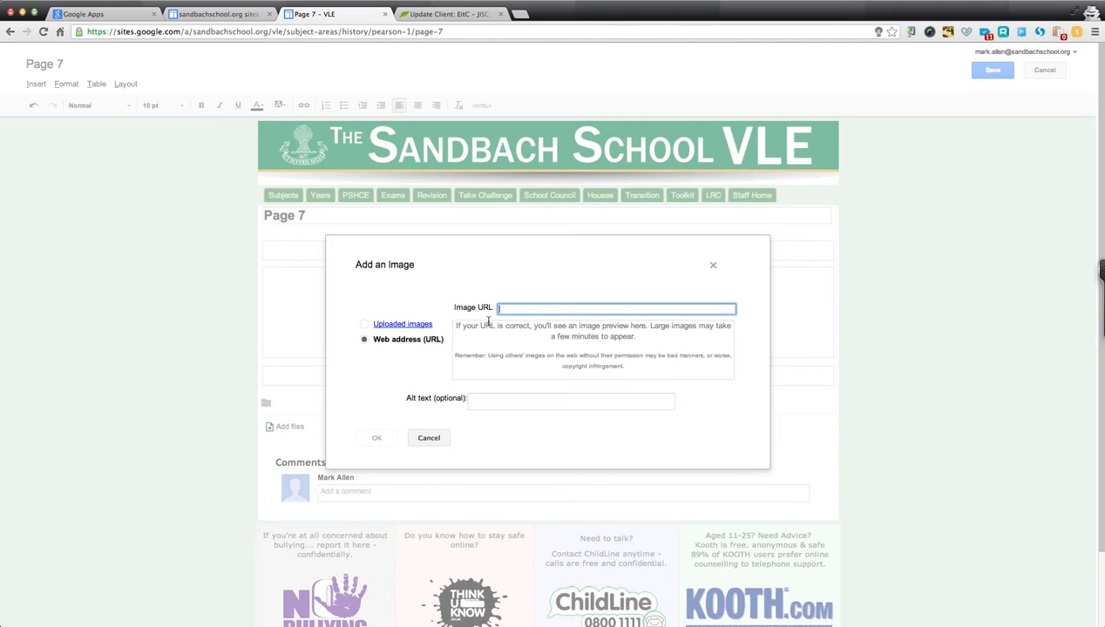
key("super+v")
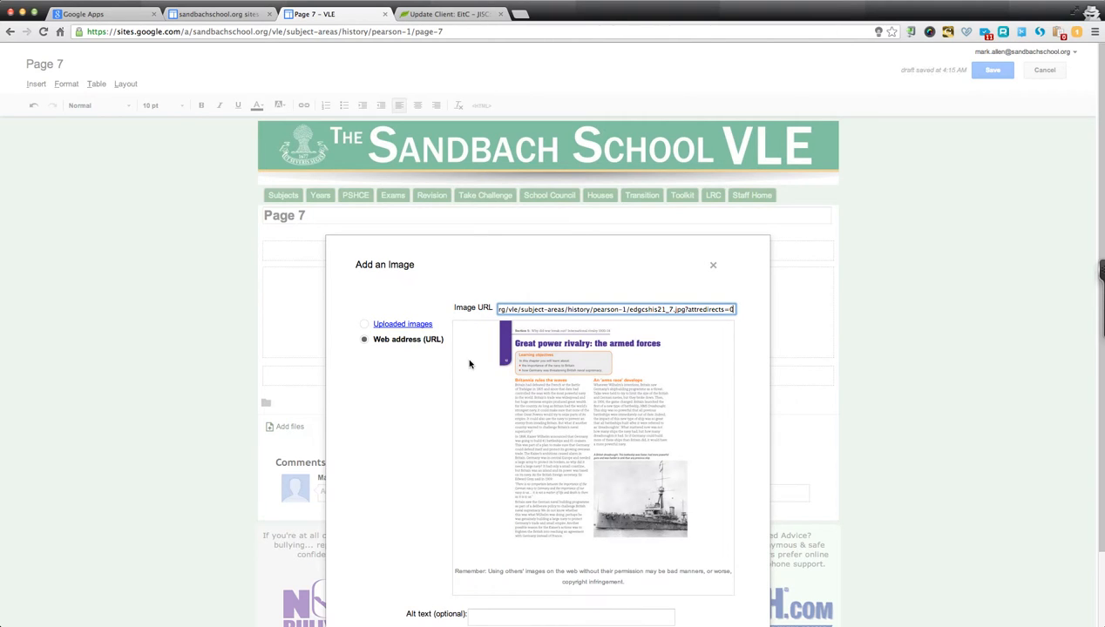
scroll(418, 417, "down", 3)
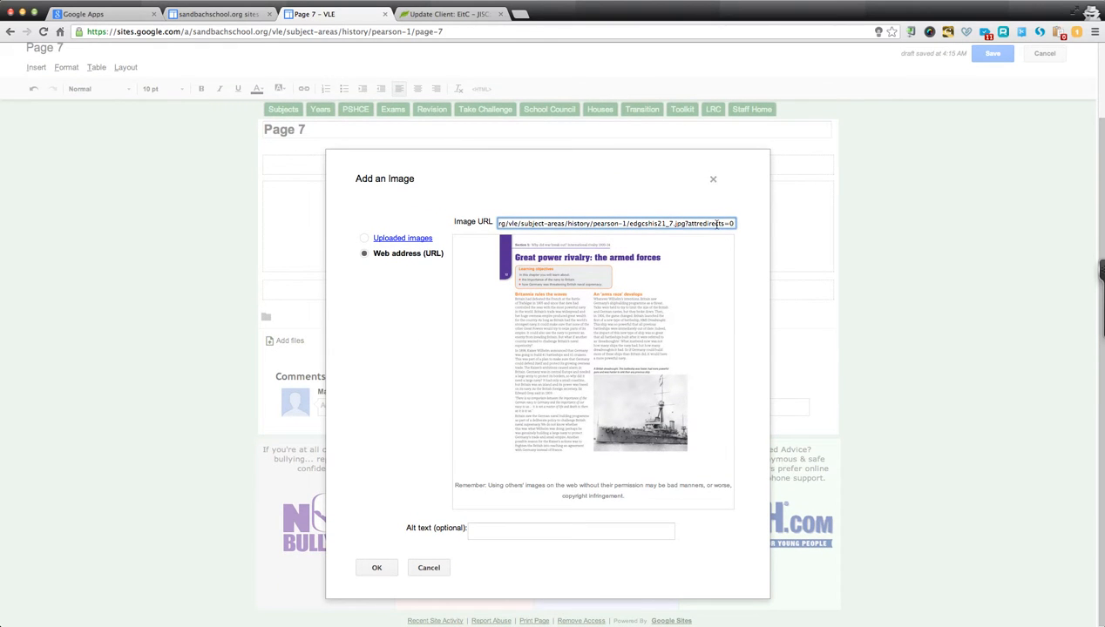
left_click(375, 567)
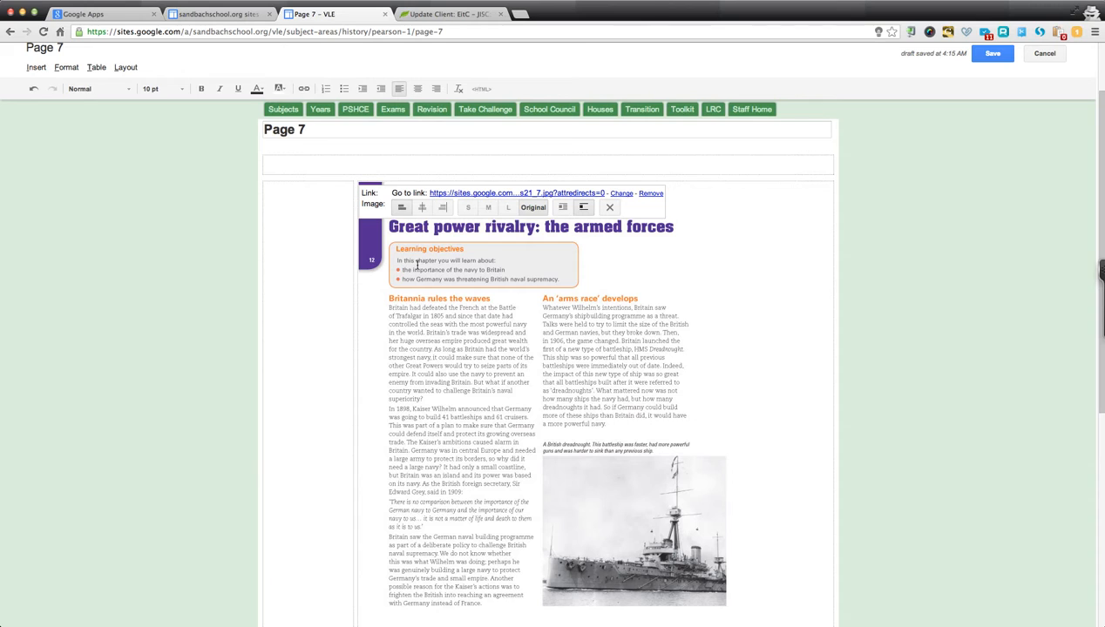
left_click(421, 208)
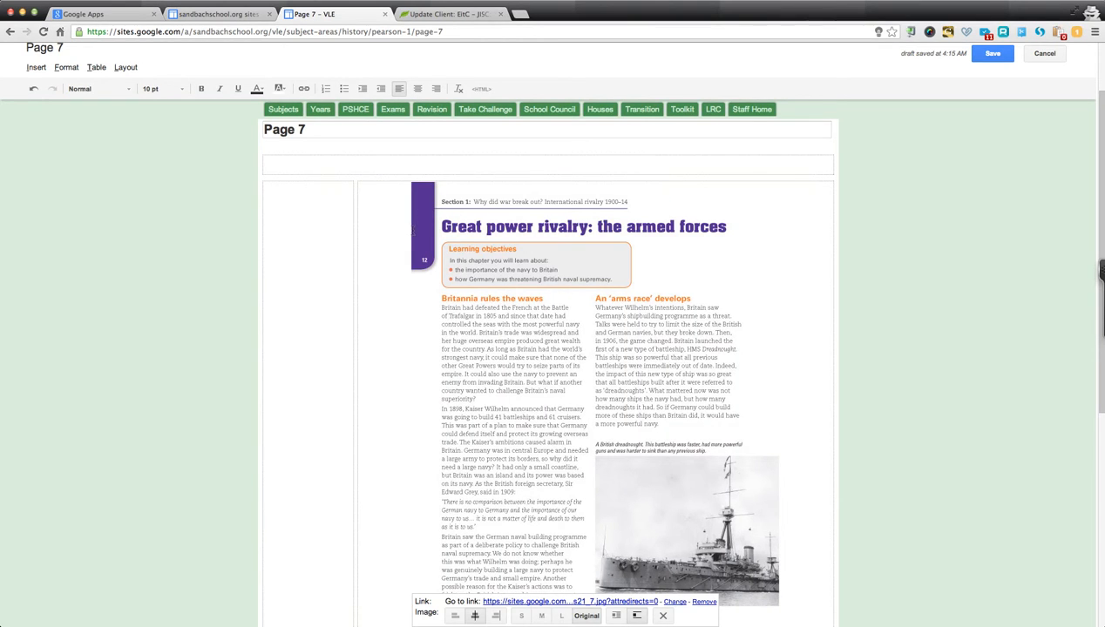
left_click(993, 55)
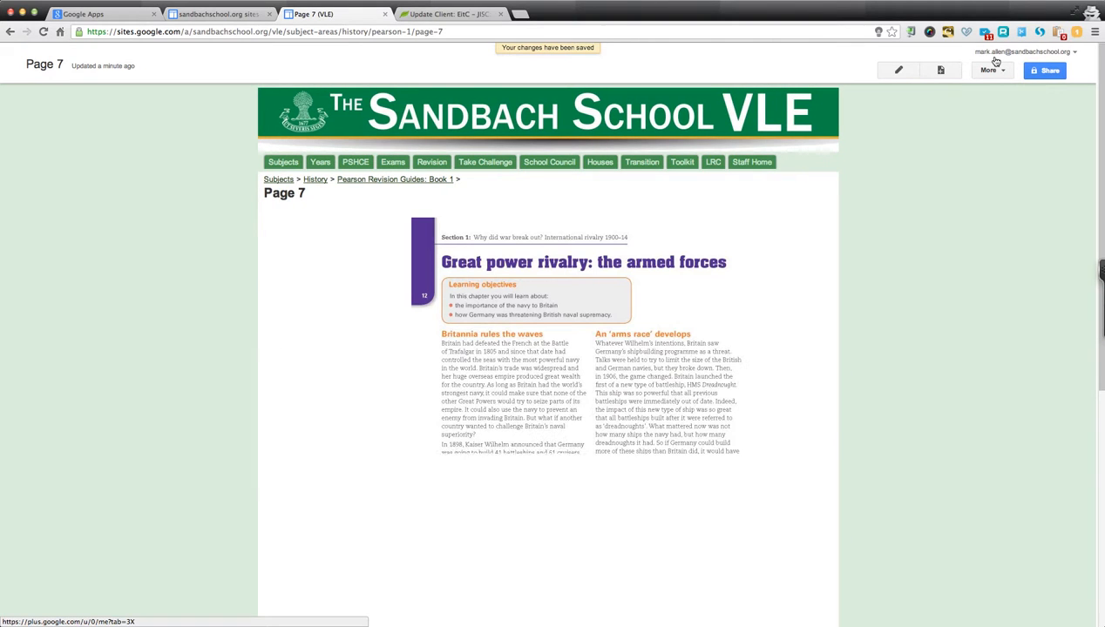
Turn off the page title, sub-page links, attachments and comments in Page 7's page settings and save them
left_click(993, 71)
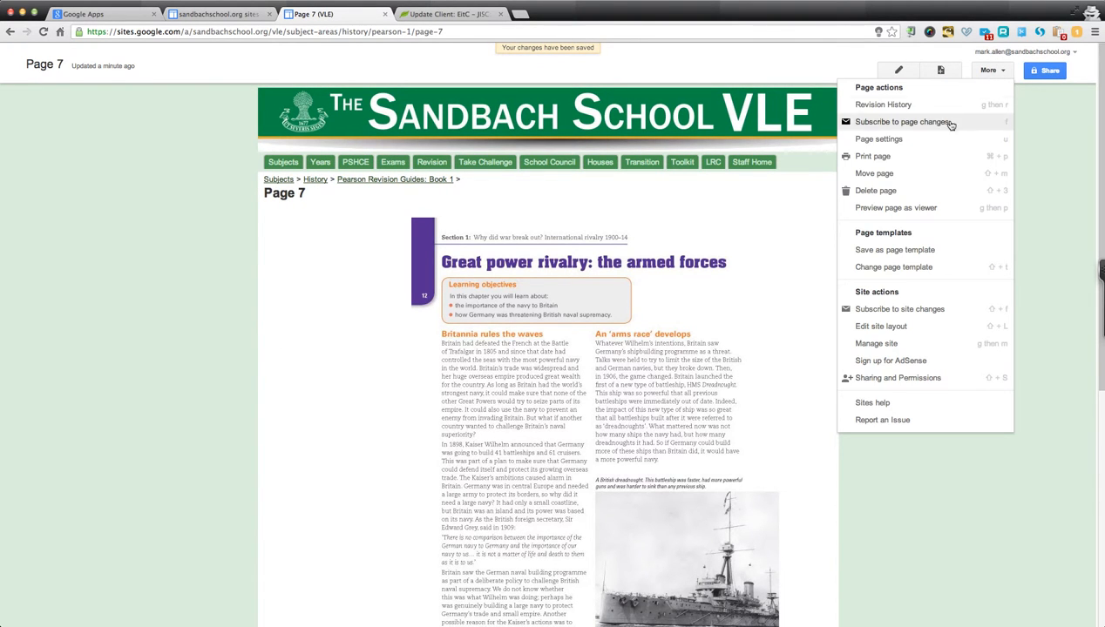
left_click(905, 140)
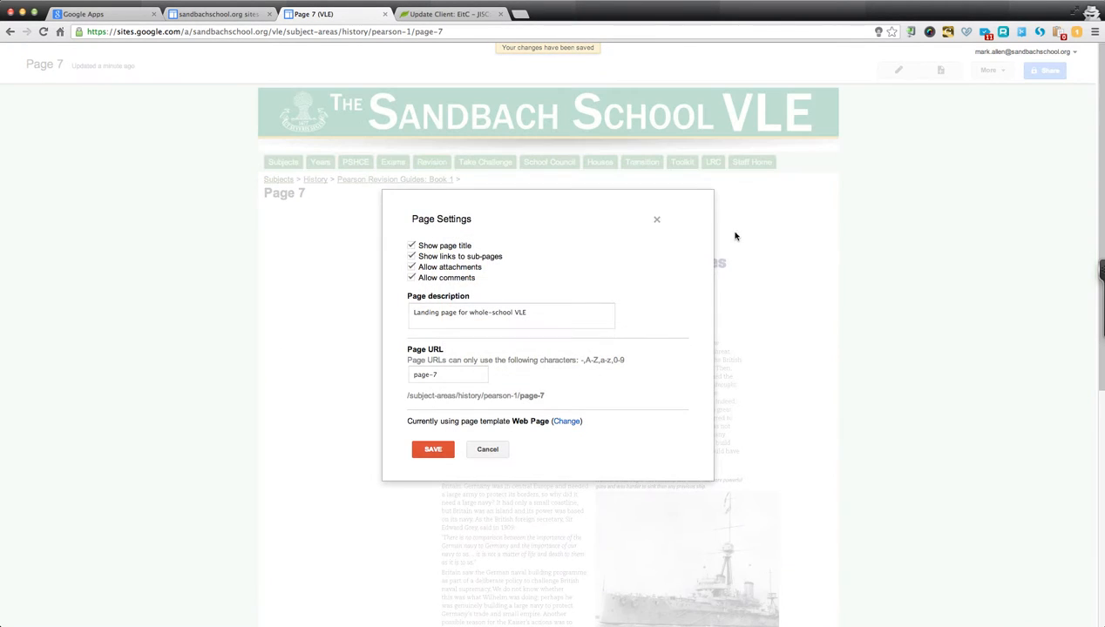
left_click(411, 246)
left_click(413, 257)
left_click(412, 266)
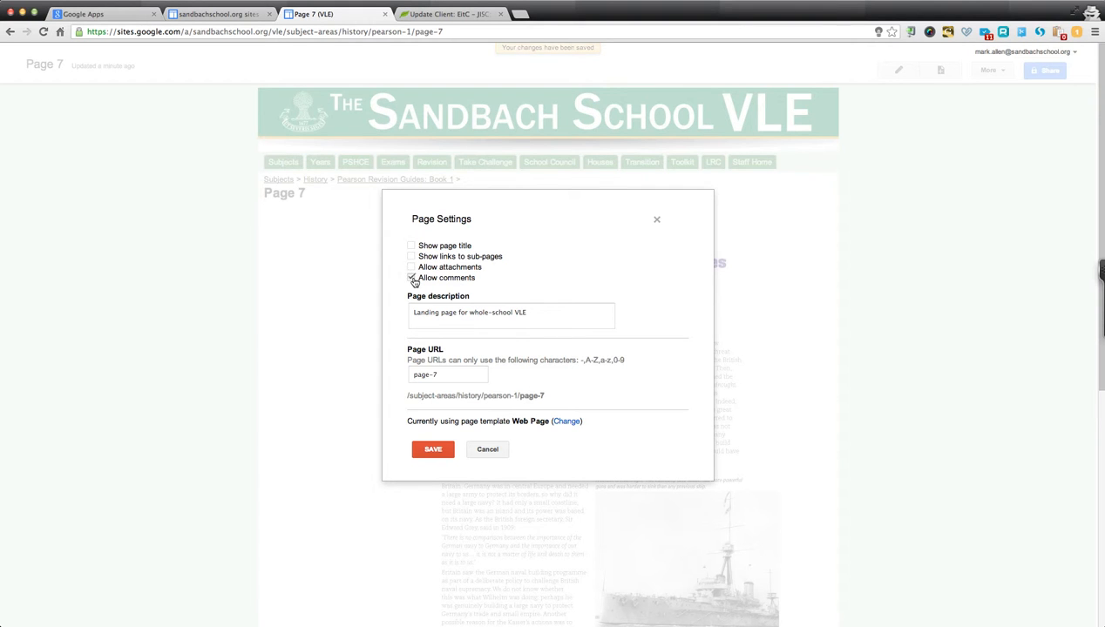
left_click(412, 277)
left_click(433, 449)
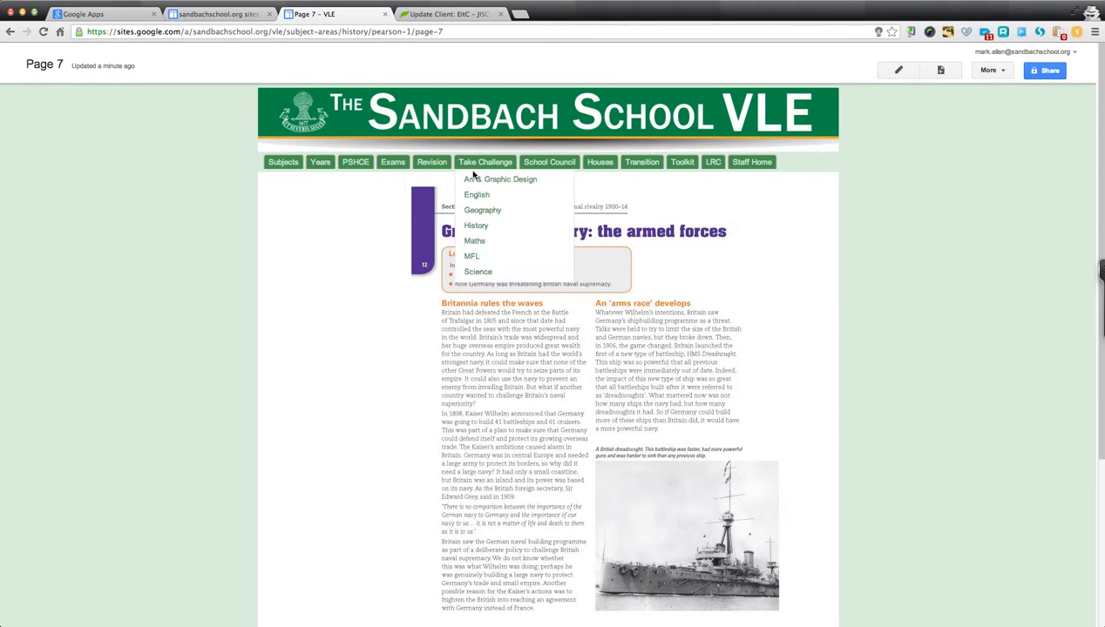
Turn Show links to sub-pages back on in Page 7's settings, save, and look over the page
left_click(989, 73)
left_click(879, 140)
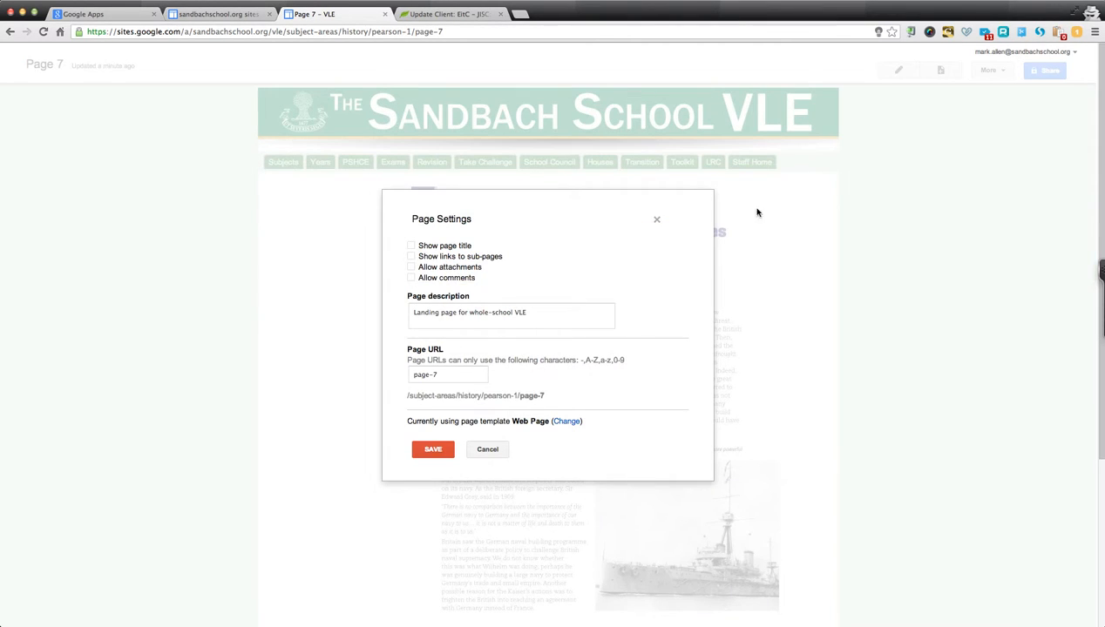
left_click(411, 256)
left_click(433, 448)
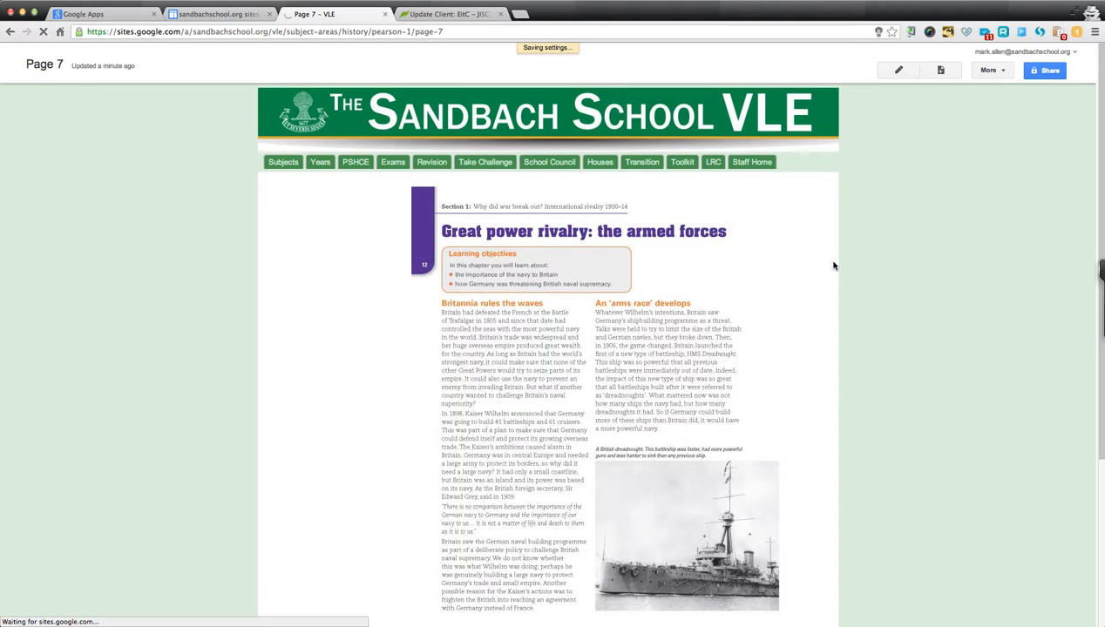
scroll(564, 360, "down", 4)
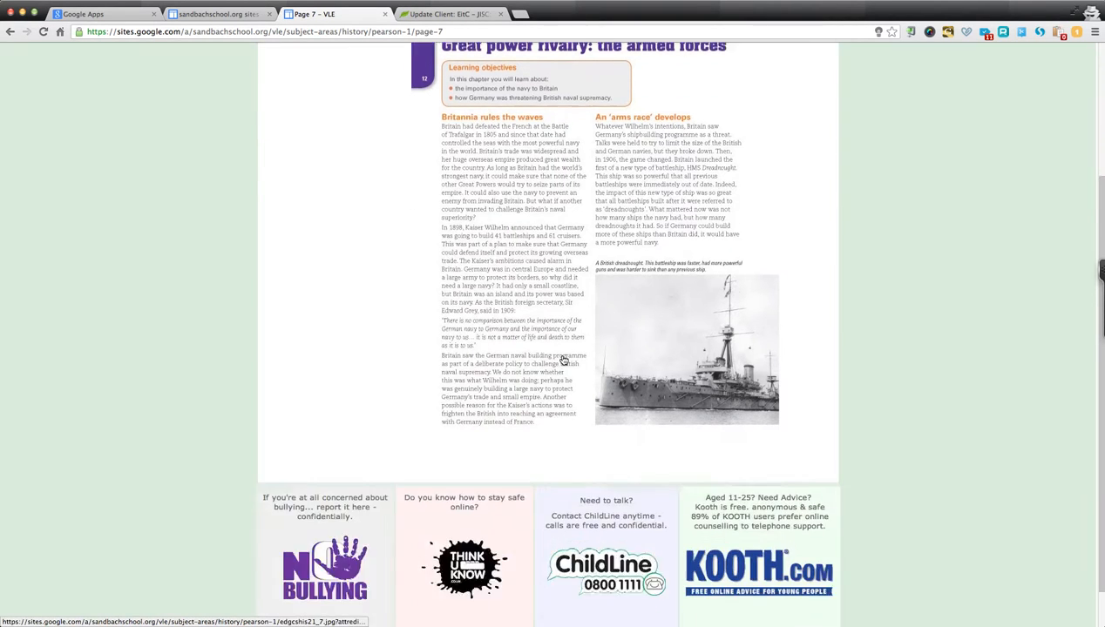
scroll(564, 360, "up", 4)
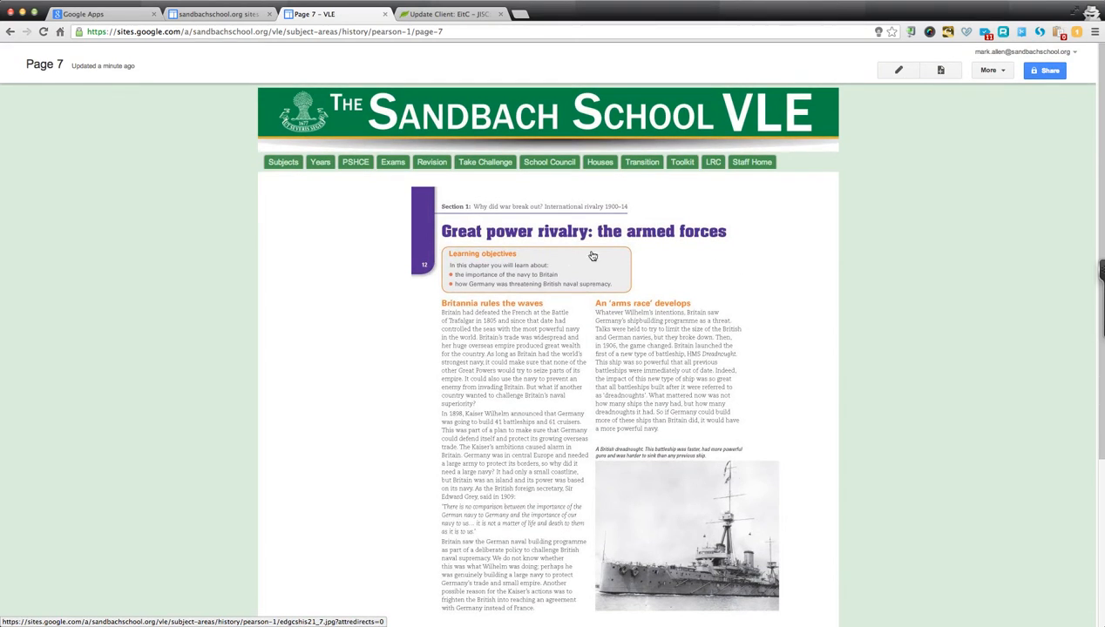
Return to the Pearson Revision Guides: Book 1 page and reload it to refresh its list of subpages
left_click(991, 71)
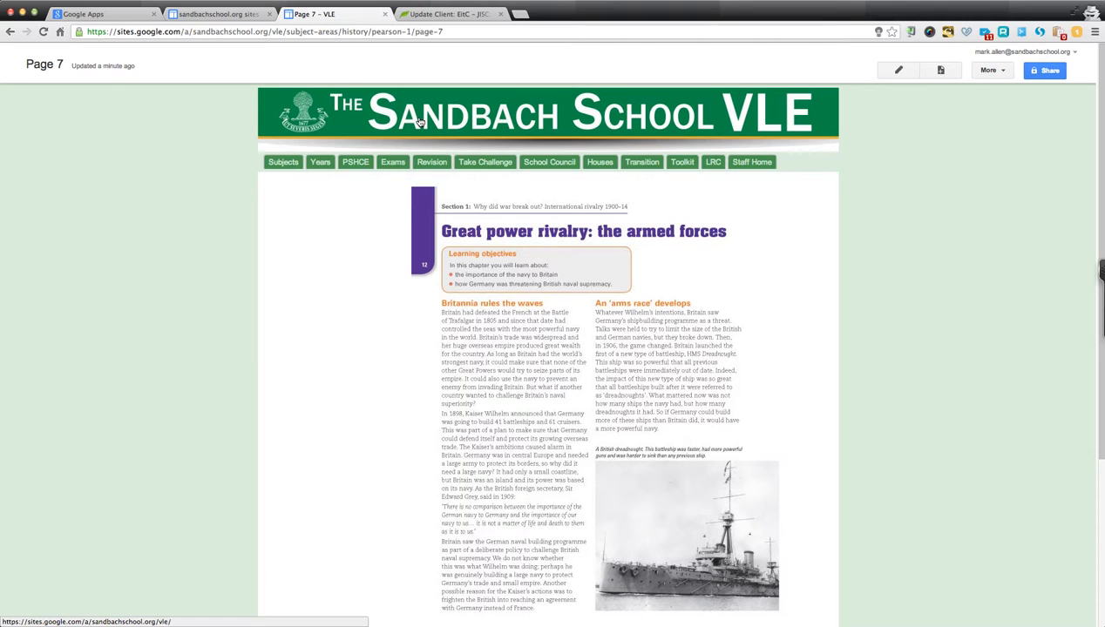
left_click(8, 33)
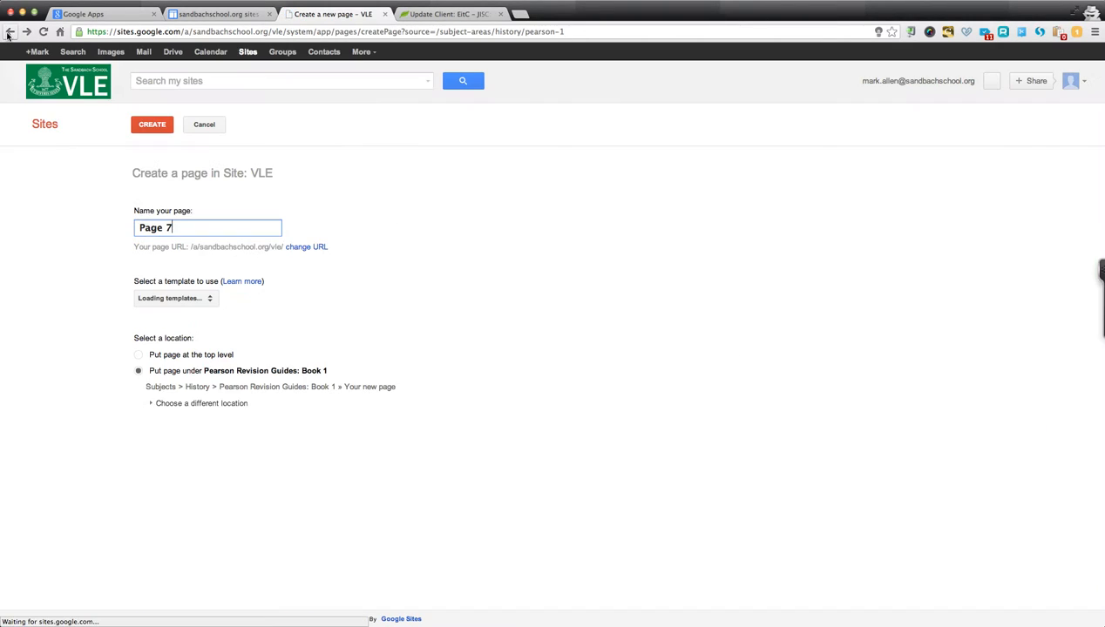
left_click(8, 33)
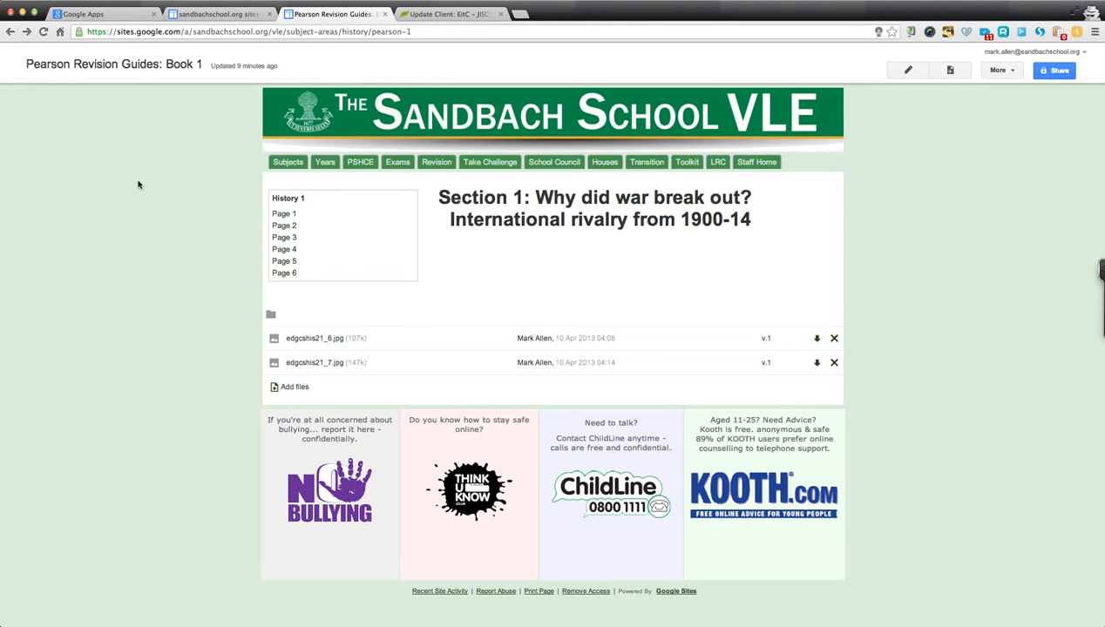
key("super+r")
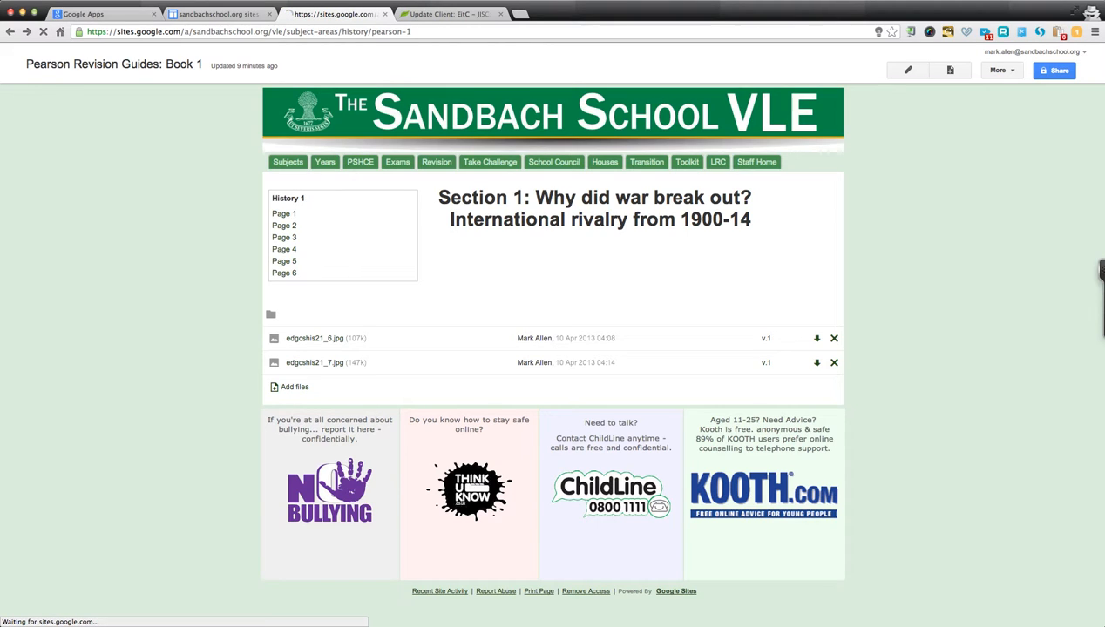